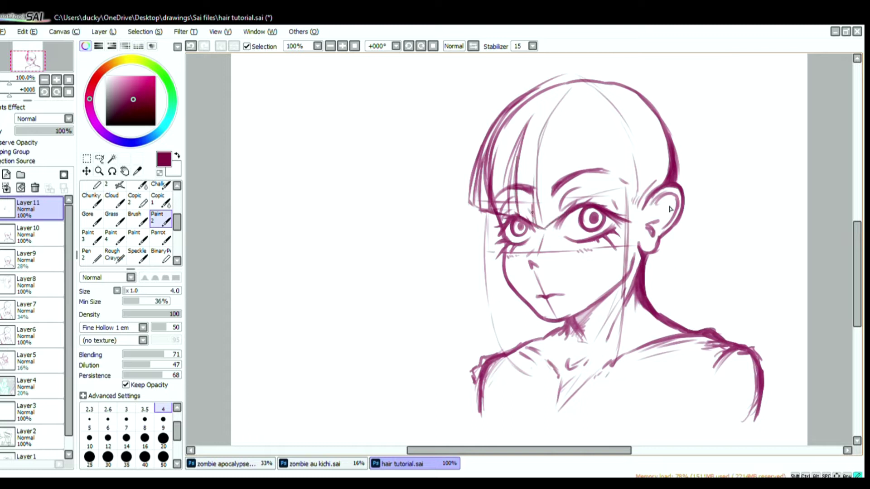
Sketch long strands of straight bangs falling from the crown over the forehead and between the eyes.
mouse_move(591, 87)
left_mouse_down()
mouse_move(628, 137)
mouse_move(637, 189)
left_mouse_up()
left_click_drag(610, 107, 625, 183)
left_click_drag(626, 143, 638, 196)
left_click_drag(597, 106, 618, 181)
mouse_move(554, 216)
left_mouse_down()
mouse_move(561, 128)
mouse_move(570, 221)
left_mouse_up()
mouse_move(573, 208)
left_mouse_down()
mouse_move(604, 187)
mouse_move(577, 126)
left_mouse_up()
left_click_drag(585, 120, 599, 202)
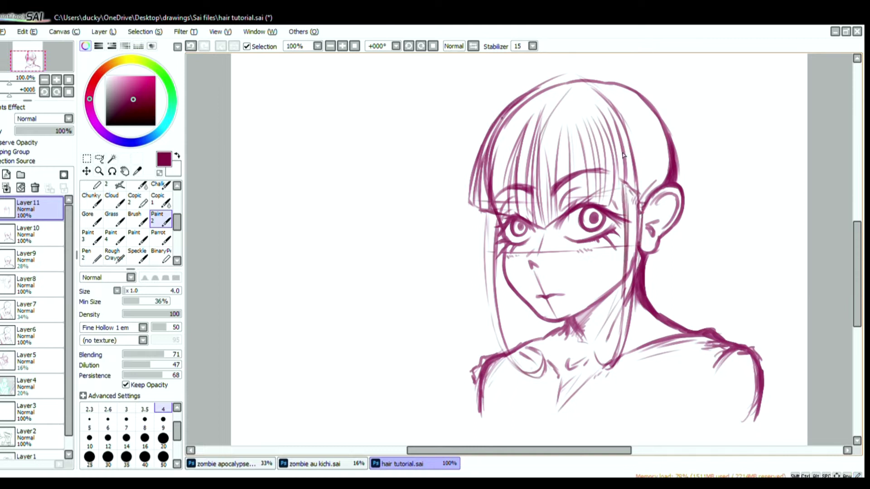
Sketch the hair volume around the crown and behind the ear, ending in a round bobbled hair tie at the nape.
left_click_drag(590, 76, 630, 78)
mouse_move(582, 76)
left_mouse_down()
mouse_move(637, 83)
mouse_move(677, 113)
mouse_move(691, 253)
left_mouse_up()
mouse_move(694, 185)
left_mouse_down()
mouse_move(694, 257)
mouse_move(682, 282)
left_mouse_up()
left_click_drag(684, 262, 672, 287)
mouse_move(694, 262)
left_mouse_down()
mouse_move(710, 279)
mouse_move(699, 306)
left_mouse_up()
mouse_move(683, 282)
left_mouse_down()
mouse_move(667, 315)
mouse_move(688, 318)
left_mouse_up()
left_click_drag(666, 289, 656, 317)
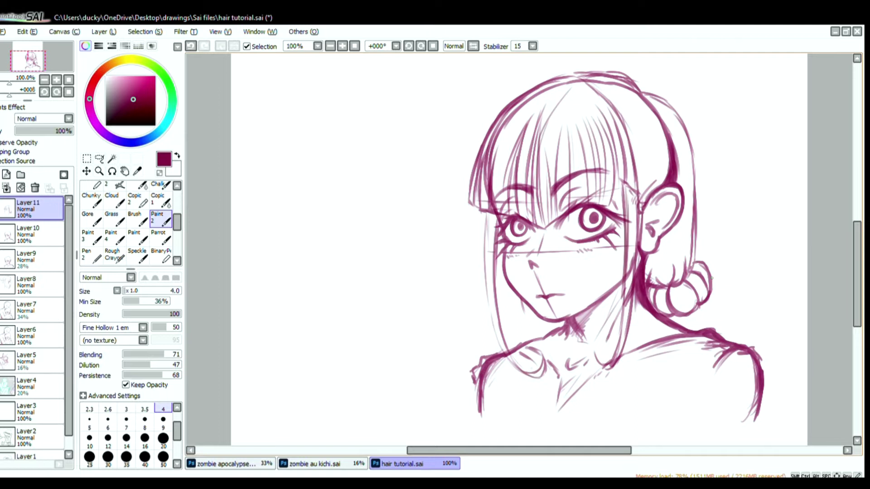
Sketch the ponytail running from the hair tie over the shoulder.
left_click_drag(748, 334, 761, 351)
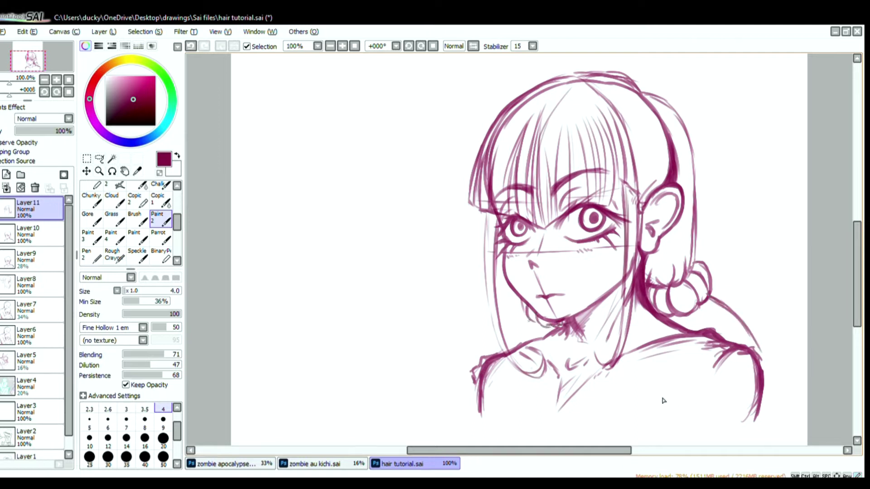
mouse_move(705, 299)
left_mouse_down()
mouse_move(759, 352)
mouse_move(776, 391)
left_mouse_up()
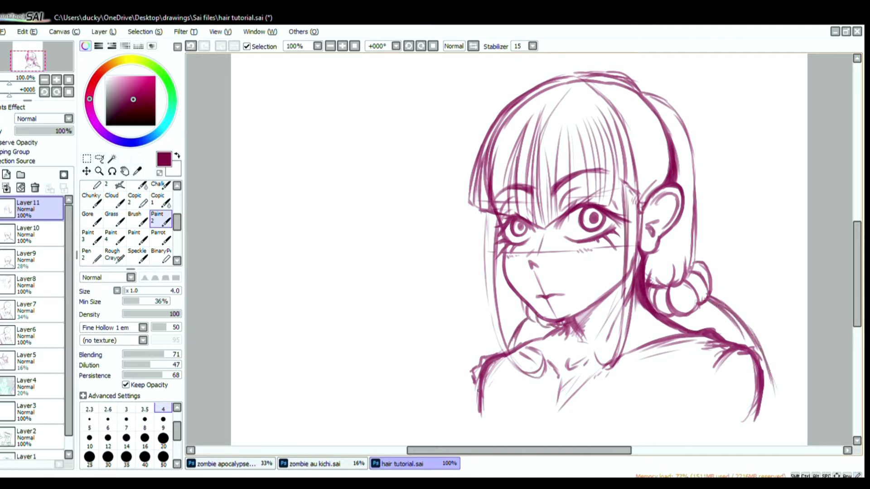
left_click_drag(696, 304, 729, 341)
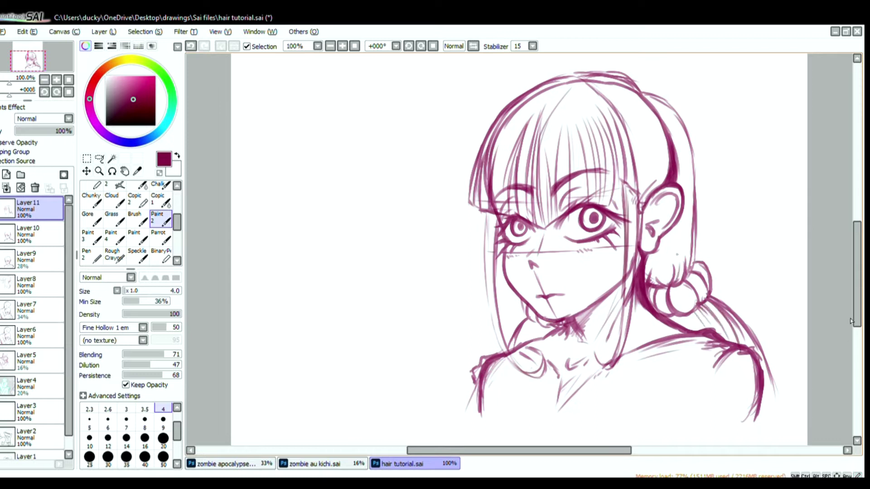
Erase the skull outline on Layer10 where the hair covers the back of the head above the ear.
left_click_drag(177, 222, 177, 200)
left_click(114, 208)
left_click(34, 235)
mouse_move(664, 180)
left_mouse_down()
mouse_move(674, 168)
mouse_move(646, 104)
left_mouse_up()
Thicken the outer contour of the back hair on Layer11 with the Paint 2 brush, down to the hair tie.
left_click(34, 209)
left_click_drag(177, 200, 177, 218)
left_click(161, 239)
left_click_drag(642, 96, 694, 222)
left_click_drag(694, 175, 690, 247)
left_click_drag(695, 200, 687, 282)
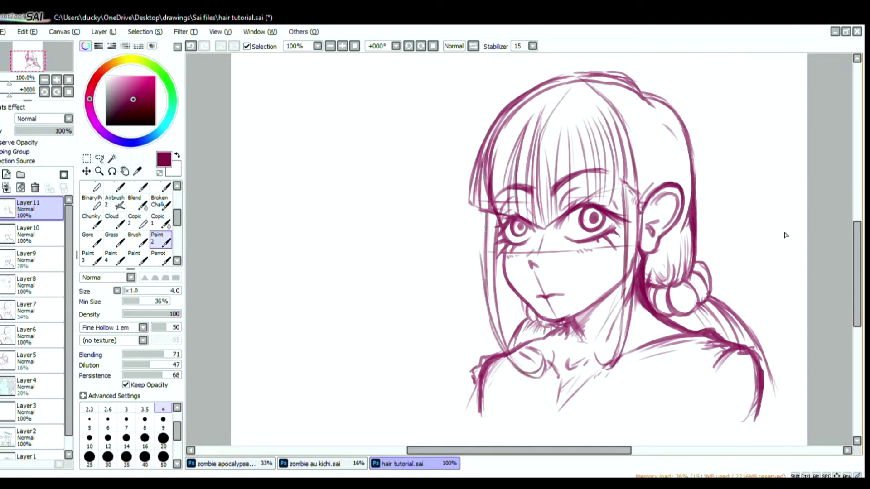
Fade Layer10 to 23% and Layer11 to 26% opacity, and place a new layer above them for the line art.
left_click(32, 233)
left_click_drag(55, 131, 41, 131)
left_click(32, 209)
left_click_drag(49, 131, 28, 131)
left_click(32, 234)
left_click(6, 174)
left_click_drag(33, 235, 33, 202)
Draw clean dark strands for the outer edge and far half of the bangs on the new layer.
left_click_drag(549, 81, 469, 206)
left_click_drag(483, 153, 468, 217)
left_click_drag(487, 145, 480, 221)
left_click_drag(506, 158, 489, 216)
left_click_drag(529, 117, 496, 216)
left_click_drag(514, 157, 506, 219)
mouse_move(531, 160)
left_mouse_down()
mouse_move(513, 227)
mouse_move(522, 228)
left_mouse_up()
left_click_drag(541, 194, 528, 232)
left_click_drag(550, 179, 539, 236)
left_click_drag(569, 170, 549, 226)
Draw the clean center and near-side bang strands, closing the fringe with a curve down to the eyebrow.
left_click_drag(578, 125, 566, 216)
mouse_move(583, 165)
left_mouse_down()
mouse_move(565, 222)
mouse_move(556, 225)
left_mouse_up()
left_click_drag(587, 170, 578, 206)
left_click_drag(583, 115, 596, 211)
mouse_move(603, 167)
left_mouse_down()
mouse_move(589, 212)
mouse_move(599, 208)
left_mouse_up()
left_click_drag(621, 164, 610, 211)
left_click_drag(603, 98, 626, 196)
left_click_drag(624, 118, 615, 208)
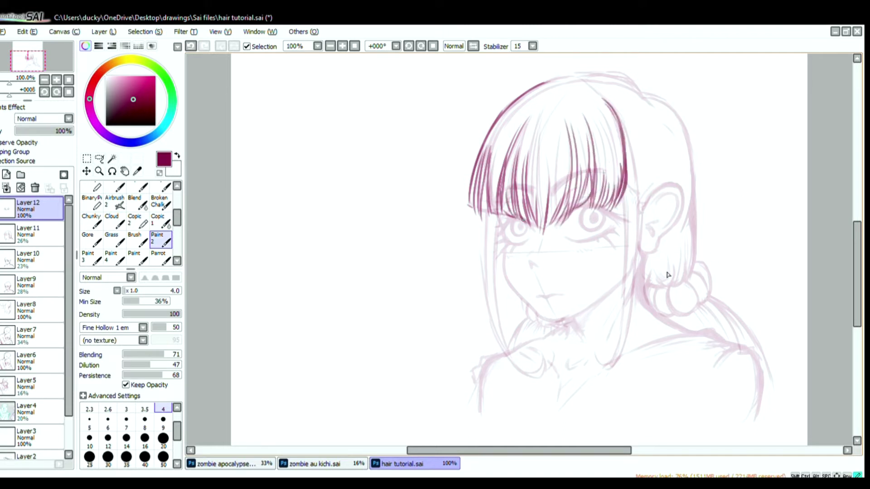
Line both long side locks framing the face, with tips curling at collarbone level.
left_click_drag(494, 164, 482, 213)
mouse_move(626, 192)
left_mouse_down()
mouse_move(613, 356)
mouse_move(636, 256)
left_mouse_up()
left_click_drag(632, 140, 628, 325)
mouse_move(488, 208)
left_mouse_down()
mouse_move(507, 353)
mouse_move(546, 362)
left_mouse_up()
mouse_move(501, 229)
left_mouse_down()
mouse_move(497, 327)
mouse_move(541, 376)
left_mouse_up()
left_click_drag(496, 210, 489, 314)
left_click_drag(633, 183, 629, 298)
left_click_drag(649, 146, 642, 240)
Line the crown and back hair contour, adding gathered strands above the hair tie and by the ear.
mouse_move(543, 83)
left_mouse_down()
mouse_move(584, 76)
mouse_move(676, 108)
mouse_move(691, 209)
left_mouse_up()
left_click_drag(691, 175, 675, 242)
mouse_move(686, 129)
left_mouse_down()
mouse_move(690, 219)
mouse_move(694, 190)
left_mouse_up()
left_click_drag(689, 218, 695, 264)
mouse_move(692, 200)
left_mouse_down()
mouse_move(693, 272)
mouse_move(672, 286)
left_mouse_up()
left_click_drag(652, 274, 675, 286)
mouse_move(647, 273)
left_mouse_down()
mouse_move(661, 288)
mouse_move(651, 284)
left_mouse_up()
mouse_move(655, 254)
left_mouse_down()
mouse_move(667, 282)
mouse_move(679, 281)
left_mouse_up()
left_click_drag(684, 252, 689, 278)
left_click_drag(651, 156, 662, 182)
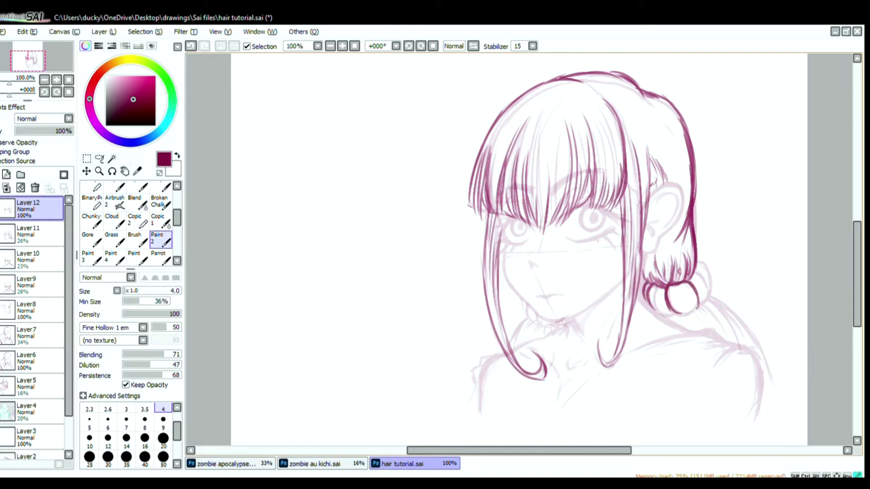
Line the front of the bobbled hair tie and the ponytail strands sweeping over the shoulder to the canvas edge.
left_click_drag(659, 286, 670, 316)
mouse_move(698, 303)
left_mouse_down()
mouse_move(706, 297)
mouse_move(779, 374)
left_mouse_up()
left_click_drag(753, 338, 800, 395)
left_click_drag(760, 361, 807, 398)
left_click_drag(745, 345, 806, 445)
scroll(797, 390, "down", 1)
left_click_drag(800, 400, 807, 414)
left_click_drag(761, 338, 784, 404)
left_click_drag(771, 364, 794, 419)
left_click_drag(764, 379, 784, 418)
Finish the back of the hair tie, the ponytail's upper strands and the small strands below the ear.
left_click_drag(697, 280, 710, 299)
left_click_drag(703, 272, 730, 309)
left_click_drag(725, 284, 771, 343)
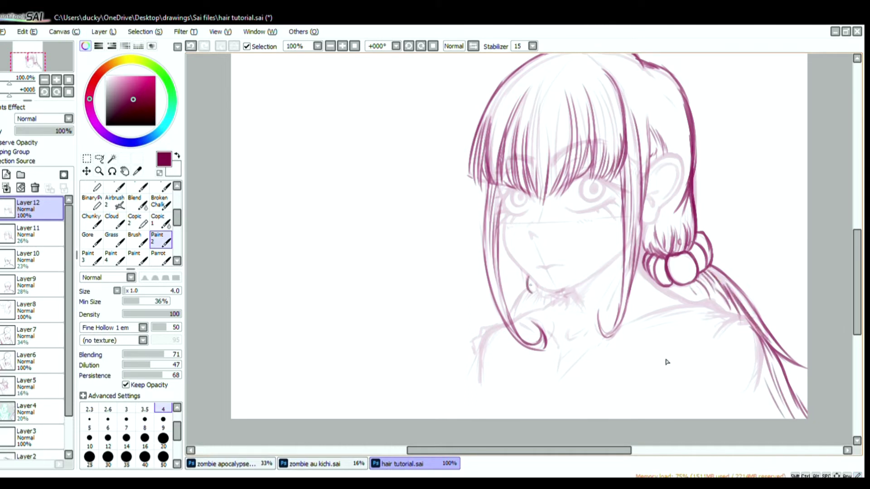
left_click_drag(669, 216, 664, 234)
left_click_drag(660, 227, 648, 249)
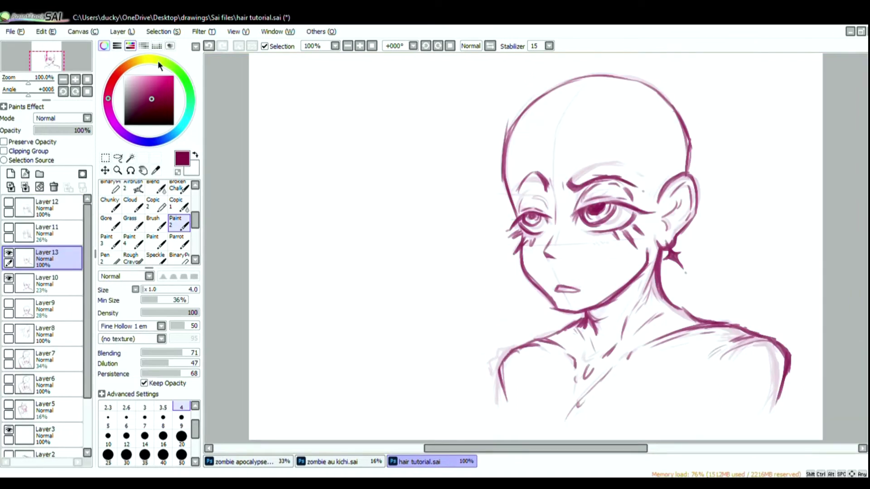
Sketch loose bangs on the second head, with a long pointed strand crossing between the eyes to the chin.
left_click_drag(550, 119, 537, 213)
left_click_drag(591, 283, 585, 119)
left_click_drag(585, 174, 604, 301)
left_click_drag(534, 172, 596, 292)
left_click_drag(576, 96, 536, 139)
left_click_drag(535, 178, 509, 213)
left_click_drag(587, 166, 632, 198)
Sketch long side locks down both sides of the second head's face, tapering below the jaw.
left_click_drag(635, 199, 629, 333)
mouse_move(667, 146)
left_mouse_down()
mouse_move(655, 266)
mouse_move(625, 340)
left_mouse_up()
left_click_drag(631, 137, 638, 259)
mouse_move(495, 174)
left_mouse_down()
mouse_move(497, 289)
mouse_move(515, 334)
left_mouse_up()
left_click_drag(496, 258, 526, 348)
left_click_drag(529, 277, 528, 358)
left_click_drag(494, 181, 516, 333)
left_click_drag(496, 146, 493, 210)
left_click_drag(503, 162, 499, 231)
left_click_drag(633, 202, 630, 322)
left_click_drag(665, 231, 623, 348)
left_click_drag(657, 120, 671, 172)
left_click_drag(672, 171, 663, 246)
Sketch the hair contour over the crown and behind the ear, plus short strands beside the chin.
left_click_drag(525, 88, 494, 127)
left_click_drag(500, 117, 493, 196)
left_click_drag(584, 67, 548, 76)
left_click_drag(601, 67, 700, 123)
mouse_move(699, 123)
left_mouse_down()
mouse_move(717, 209)
mouse_move(680, 289)
left_mouse_up()
left_click_drag(683, 260, 664, 300)
left_click_drag(536, 287, 551, 314)
left_click_drag(545, 296, 554, 318)
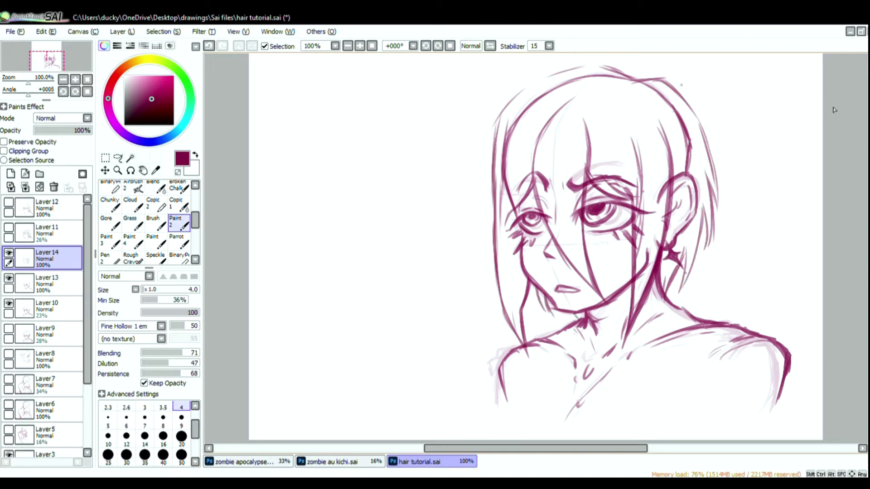
Sketch a large curved stray lock arching from the crown, and redraw the hair contour along the far side.
scroll(833, 109, "up", 2)
left_click_drag(634, 113, 410, 191)
scroll(832, 109, "up", 3)
mouse_move(610, 152)
left_mouse_down()
mouse_move(498, 204)
mouse_move(493, 333)
left_mouse_up()
scroll(693, 103, "down", 4)
left_click_drag(564, 134, 519, 222)
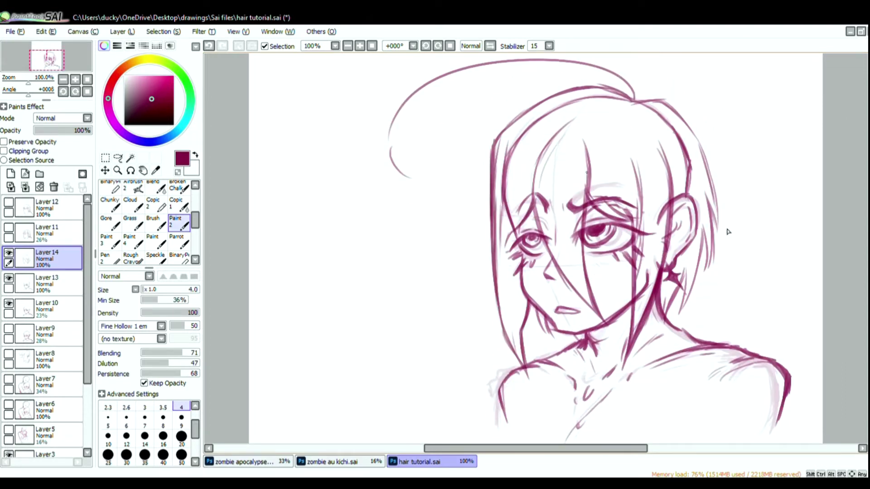
Add layered strands behind the ear and neck, and redraw the back hair contour from the crown.
scroll(852, 271, "down", 3)
left_click_drag(679, 241, 666, 281)
left_click_drag(687, 215, 676, 261)
left_click_drag(702, 178, 676, 275)
left_click_drag(708, 153, 700, 250)
scroll(788, 172, "up", 3)
left_click_drag(633, 96, 663, 94)
left_click_drag(659, 93, 719, 247)
Reinforce the long pointed front strand between the eyes with darker strokes.
left_click_drag(583, 135, 589, 198)
left_click_drag(585, 196, 589, 278)
left_click_drag(561, 127, 533, 201)
left_click_drag(533, 163, 598, 308)
Fade Layer13 to 40% and Layer14 to 41% opacity, and add a new layer above them for the line art.
left_click(47, 284)
left_click_drag(72, 130, 57, 130)
left_click(59, 257)
left_click(10, 174)
Line the long pointed center strand and the bangs sweeping over both eyebrows on the new layer.
mouse_move(571, 115)
left_mouse_down()
mouse_move(539, 154)
mouse_move(551, 281)
mouse_move(607, 319)
left_mouse_up()
left_click_drag(585, 133, 588, 290)
left_click_drag(585, 251, 604, 314)
left_click_drag(533, 201, 506, 240)
left_click_drag(521, 132, 502, 218)
left_click_drag(588, 198, 639, 216)
left_click_drag(605, 197, 638, 214)
left_click_drag(530, 180, 511, 218)
Line the pointed side lock in front of the ear and the outer contour of the ear.
left_click_drag(632, 216, 621, 366)
mouse_move(661, 136)
left_mouse_down()
mouse_move(671, 172)
mouse_move(650, 309)
left_mouse_up()
left_click_drag(666, 245, 618, 376)
left_click_drag(693, 204, 665, 265)
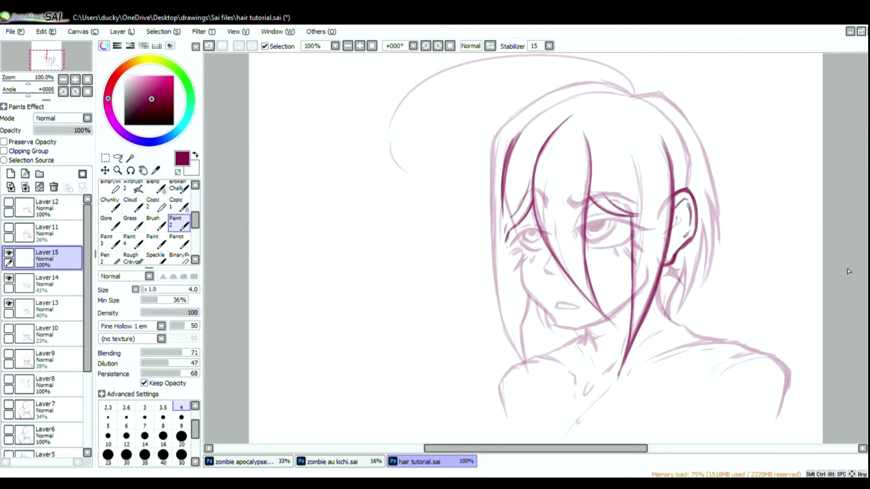
Line the short inner strand of the bangs falling over the larger eye.
left_click_drag(619, 139, 640, 194)
left_click_drag(640, 195, 645, 207)
left_click(209, 46)
Line the crown and the long side hair that falls past the far cheek to a point below the chin.
mouse_move(633, 96)
left_mouse_down()
mouse_move(578, 86)
mouse_move(501, 137)
left_mouse_up()
left_click(209, 46)
left_click(549, 45)
left_click(549, 46)
mouse_move(539, 101)
left_mouse_down()
mouse_move(492, 151)
mouse_move(492, 262)
left_mouse_up()
left_click_drag(492, 231, 533, 379)
left_click_drag(529, 296, 526, 373)
left_click_drag(522, 348, 539, 385)
Line the hair behind the ear, from the crown down to the pointed tips at the neck.
mouse_move(637, 96)
left_mouse_down()
mouse_move(679, 106)
mouse_move(704, 154)
mouse_move(717, 266)
left_mouse_up()
left_click_drag(705, 192, 712, 237)
left_click_drag(706, 205, 693, 300)
left_click_drag(710, 223, 698, 291)
mouse_move(702, 233)
left_mouse_down()
mouse_move(693, 294)
mouse_move(675, 317)
left_mouse_up()
left_click_drag(683, 270, 668, 320)
Line the curved antenna strand rising from the crown and the face contour from cheek to chin.
scroll(634, 113, "up", 1)
left_click_drag(635, 112, 569, 66)
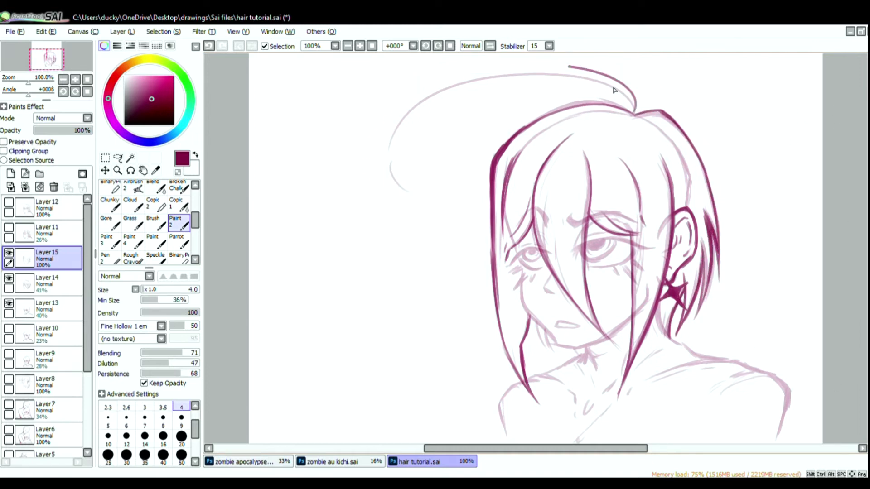
scroll(614, 90, "down", 3)
mouse_move(516, 187)
left_mouse_down()
mouse_move(556, 288)
mouse_move(607, 279)
mouse_move(633, 260)
left_mouse_up()
key("ctrl+z")
key("ctrl+z")
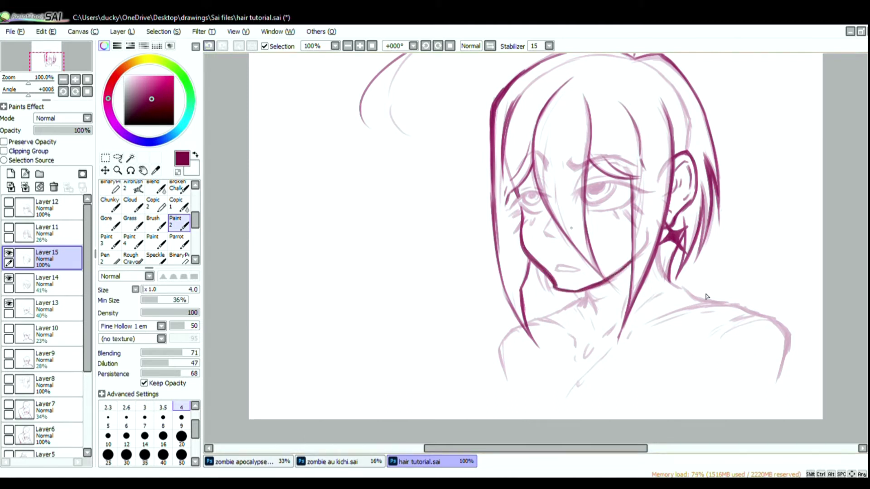
Line both eyes with their lashes and lower lids.
mouse_move(598, 183)
left_mouse_down()
mouse_move(570, 200)
mouse_move(620, 182)
mouse_move(652, 193)
mouse_move(593, 208)
left_mouse_up()
key("ctrl+z")
mouse_move(510, 207)
left_mouse_down()
mouse_move(529, 193)
mouse_move(544, 211)
left_mouse_up()
mouse_move(524, 196)
left_mouse_down()
mouse_move(541, 196)
mouse_move(512, 219)
left_mouse_up()
left_click(209, 46)
left_click_drag(527, 217, 514, 232)
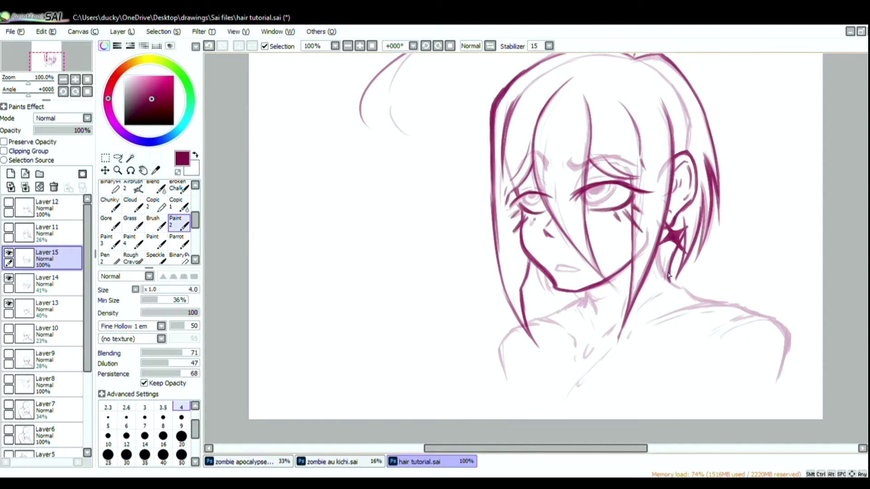
Line both eyebrows and the small open mouth.
left_click_drag(577, 167, 640, 160)
left_click_drag(516, 169, 548, 149)
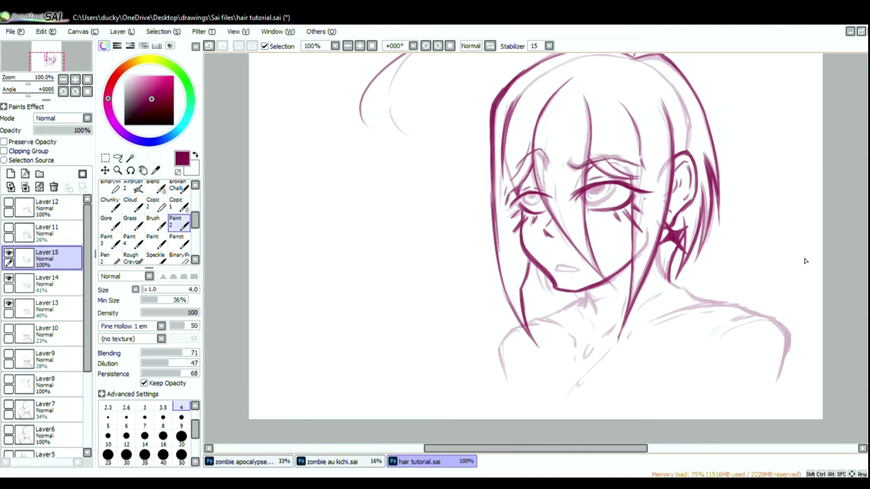
left_click_drag(555, 265, 577, 271)
Line the neck, collar and shoulder, and add inner strands in the hair above the ear.
left_click_drag(663, 243, 666, 278)
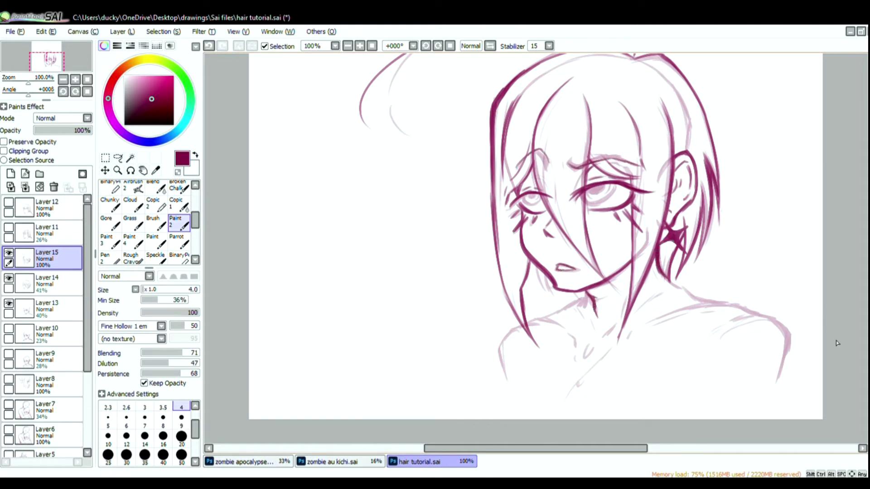
left_click_drag(636, 311, 668, 289)
left_click_drag(663, 271, 726, 305)
mouse_move(582, 305)
left_mouse_down()
mouse_move(551, 318)
mouse_move(634, 343)
left_mouse_up()
left_click_drag(690, 295, 644, 333)
left_click_drag(703, 303, 639, 362)
left_click_drag(549, 319, 620, 368)
left_click_drag(723, 305, 759, 316)
left_click_drag(558, 313, 530, 322)
left_click_drag(651, 78, 687, 117)
left_click_drag(678, 113, 689, 148)
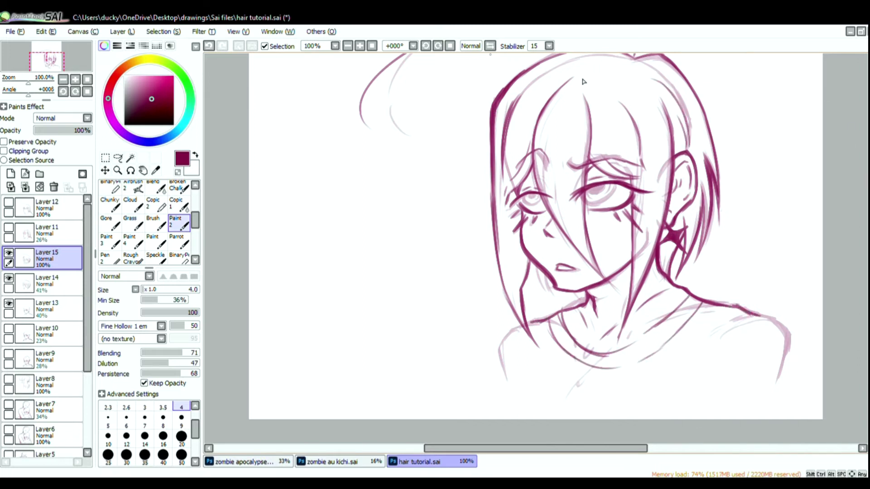
Hide Layer14 and fade Layer13 to 12% opacity, keeping Layer15 active for the line art.
left_click(9, 278)
left_click(50, 309)
left_click_drag(58, 131, 41, 131)
left_click(54, 258)
Reinforce the collar and shoulder lines with darker strokes.
left_click_drag(560, 311, 583, 351)
left_click_drag(713, 305, 629, 333)
left_click_drag(547, 316, 561, 325)
left_click_drag(707, 305, 738, 307)
scroll(675, 243, "up", 2)
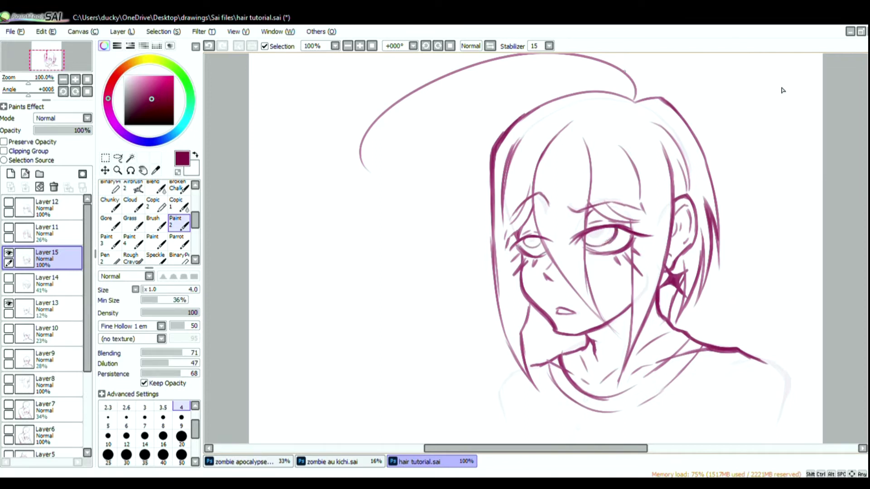
Thicken the main hair strands, add fine inner strand lines throughout the hair, and hide the Layer13 sketch.
left_click_drag(493, 224, 520, 363)
left_click_drag(584, 138, 621, 338)
left_click_drag(553, 140, 587, 302)
left_click_drag(516, 164, 504, 217)
left_click_drag(511, 155, 503, 225)
left_click_drag(525, 298, 516, 325)
left_click_drag(506, 272, 519, 346)
left_click_drag(514, 275, 512, 294)
left_click_drag(550, 162, 568, 274)
left_click_drag(565, 162, 560, 261)
left_click_drag(644, 238, 643, 289)
left_click_drag(651, 254, 649, 270)
left_click_drag(691, 247, 693, 266)
left_click_drag(678, 178, 680, 192)
left_click(9, 303)
Handwrite "Bam! Something Slightly Clean!" in the empty area beside the head.
left_click_drag(363, 213, 410, 179)
mouse_move(367, 272)
left_mouse_down()
mouse_move(407, 263)
mouse_move(453, 212)
left_mouse_up()
mouse_move(349, 357)
left_mouse_down()
mouse_move(375, 363)
mouse_move(432, 318)
left_mouse_up()
mouse_move(444, 283)
left_mouse_down()
mouse_move(447, 296)
mouse_move(473, 274)
left_mouse_up()
left_click_drag(467, 240, 475, 263)
Erase the handwritten note beside the head with a size 120 eraser.
left_click_drag(195, 220, 195, 195)
left_click(138, 208)
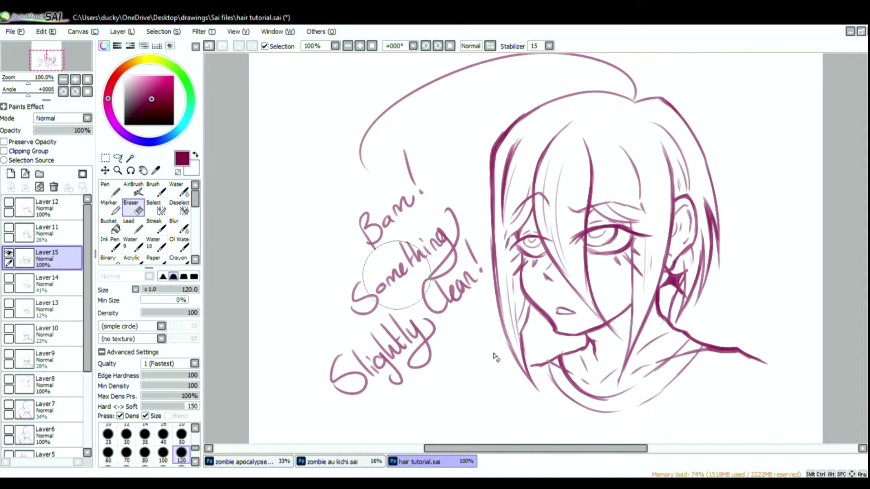
left_click_drag(410, 190, 373, 317)
Mask the whole head drawing with the Select brush at size 500.
left_click_drag(195, 194, 195, 221)
left_click(179, 216)
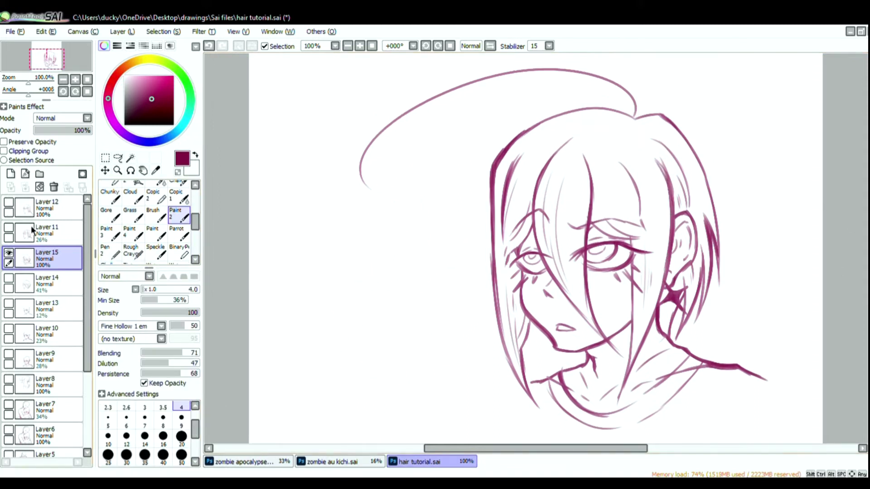
left_click(153, 204)
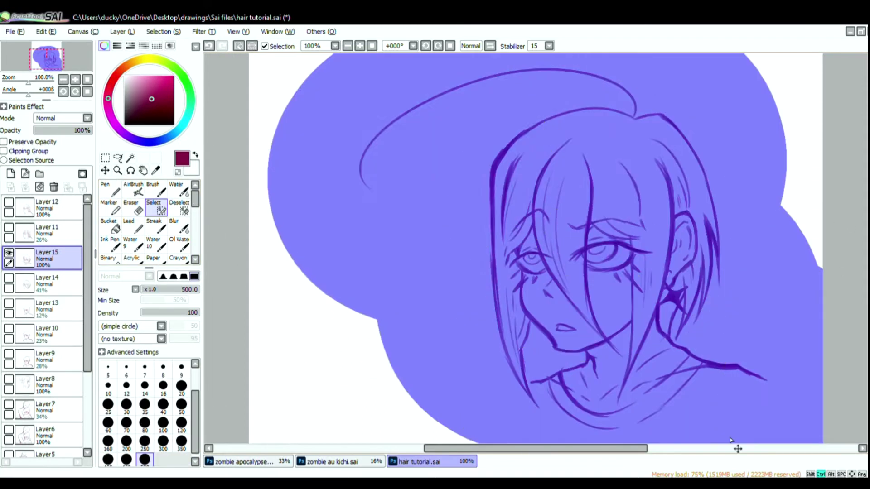
left_click_drag(407, 182, 582, 359)
Refine the inner hair strands across the bangs, beside the far cheek and above the ear.
key("e")
mouse_move(559, 181)
left_mouse_down()
mouse_move(555, 272)
mouse_move(547, 206)
left_mouse_up()
left_click_drag(622, 166, 639, 213)
left_click_drag(647, 262, 644, 303)
left_click_drag(514, 179, 504, 245)
left_click_drag(511, 288, 518, 349)
left_click_drag(653, 140, 685, 190)
left_click_drag(672, 150, 689, 206)
key("[")
key("[")
key("[")
key("[")
key("[")
mouse_move(521, 155)
left_mouse_down()
mouse_move(504, 244)
mouse_move(524, 212)
left_mouse_up()
Undo the layer merge, add a new layer and adjust the opacity of a layer beneath it.
left_click(26, 187)
key("ctrl+z")
left_click(11, 186)
left_click(11, 173)
left_click(45, 309)
left_click(39, 131)
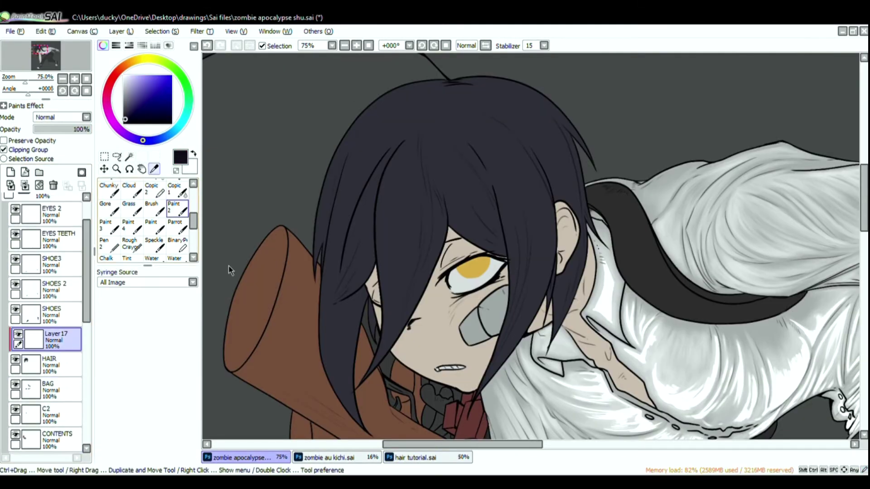
In the zombie apocalypse shu file, paint fine size 4 strand highlights on the central bang using a clipped Luminosity layer.
scroll(538, 392, "up", 1)
left_click_drag(379, 130, 382, 174)
left_click(180, 416)
left_click_drag(388, 144, 390, 183)
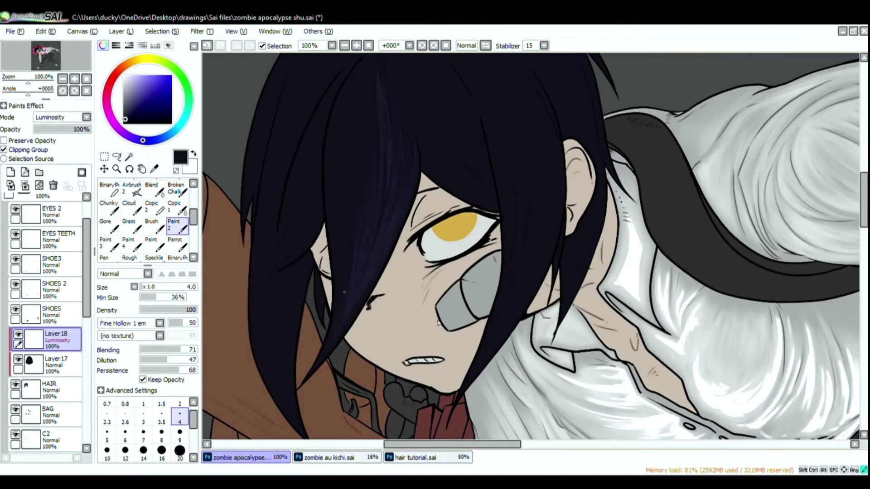
Paint fine strand highlights from the parting down the bang sweeping over the yellow eye.
scroll(426, 209, "up", 3)
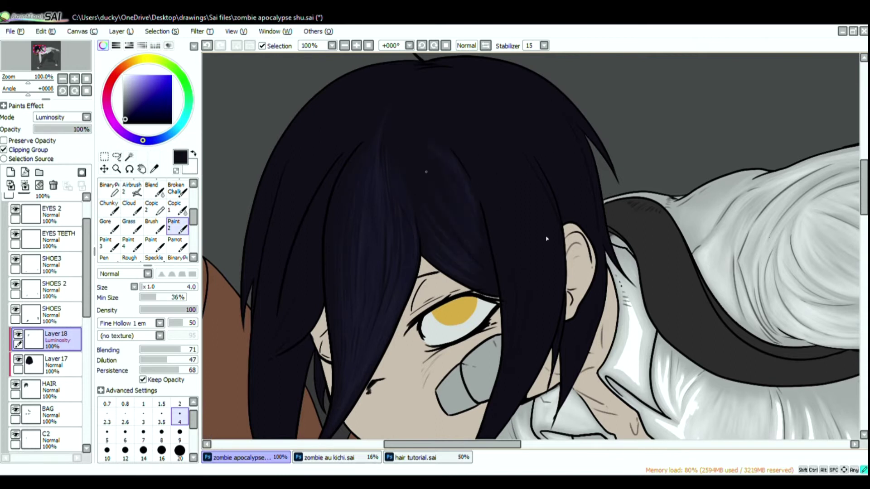
scroll(361, 358, "down", 2)
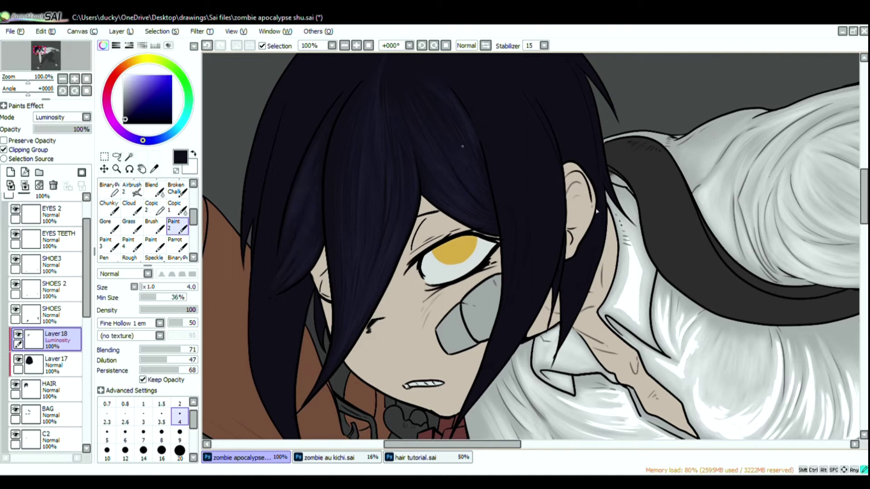
scroll(449, 55, "down", 2)
scroll(449, 55, "up", 3)
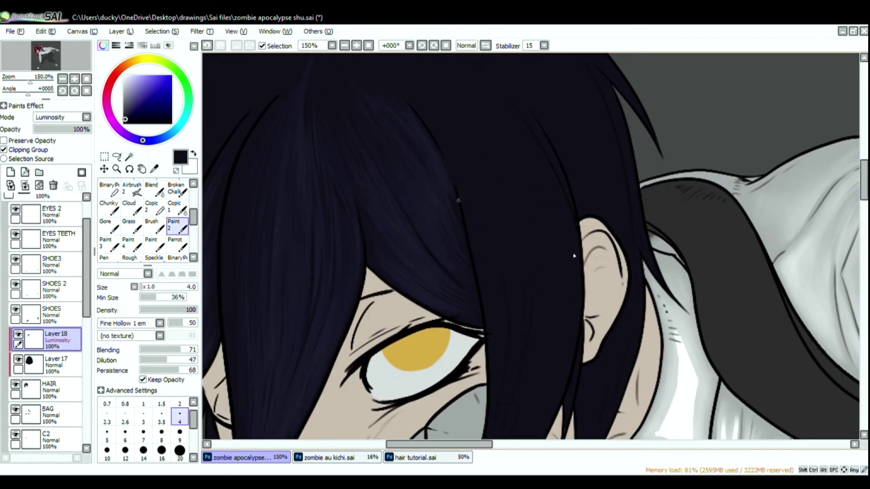
scroll(546, 221, "up", 3)
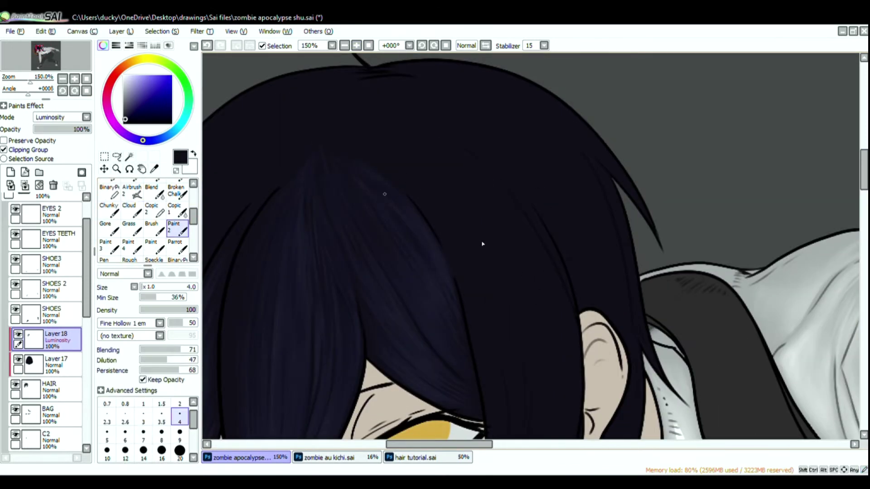
Paint broad highlights along the pointed lock in front of the ear with the brush at size 8.
scroll(369, 169, "down", 4)
left_click(162, 435)
left_click_drag(508, 226, 474, 319)
left_click_drag(526, 233, 480, 328)
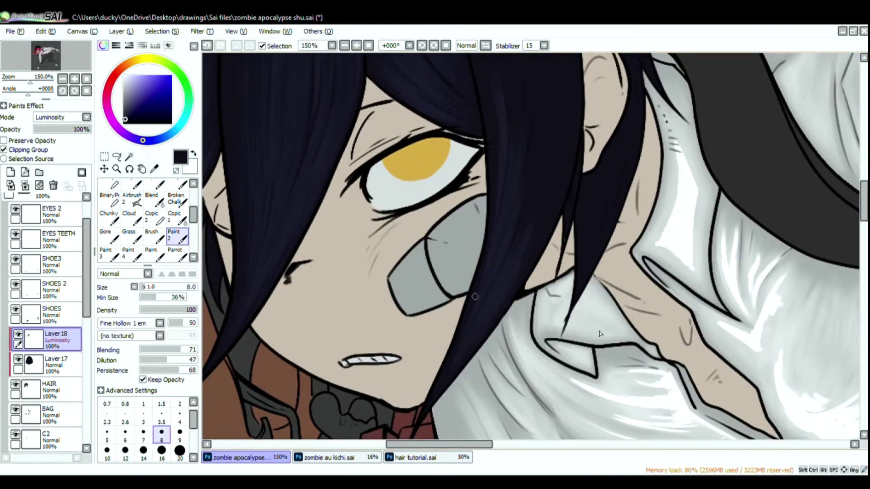
scroll(524, 302, "up", 1)
scroll(466, 109, "up", 2)
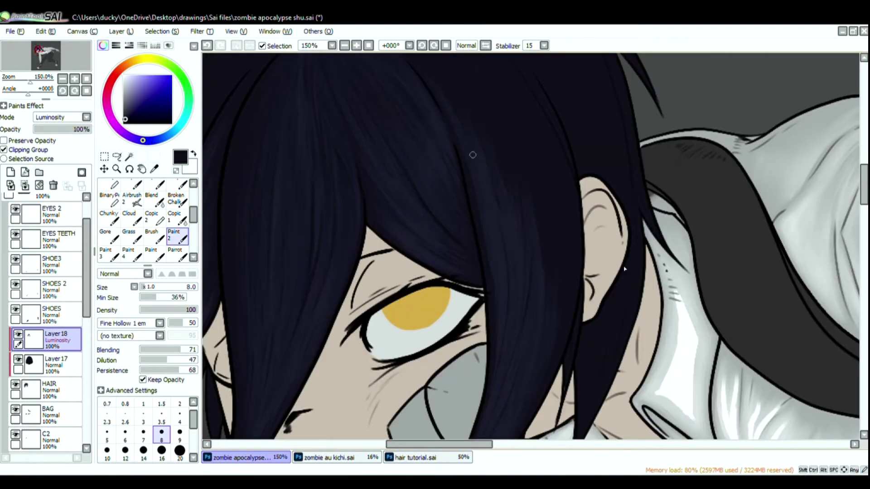
Set the brush size to 4 and add fine strand highlights along the lock in front of the ear.
key("bracketleft")
key("bracketleft")
key("bracketleft")
key("bracketleft")
scroll(555, 265, "down", 4)
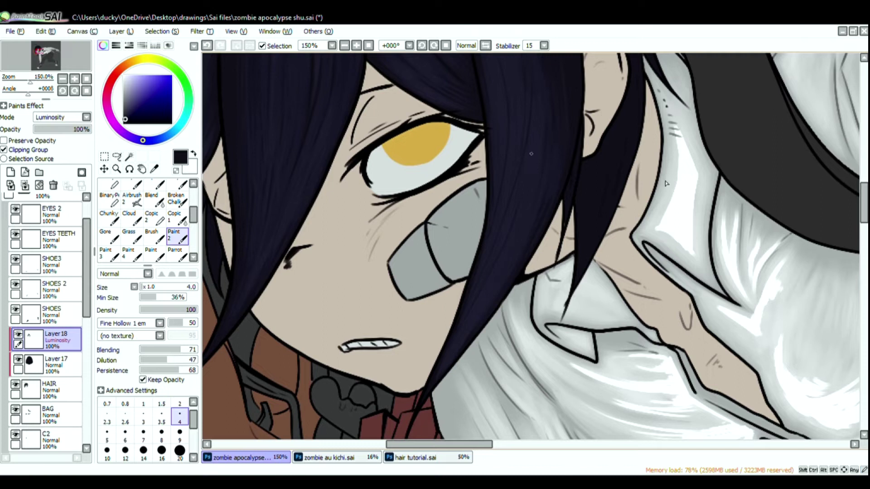
scroll(680, 241, "up", 6)
scroll(699, 433, "up", 3)
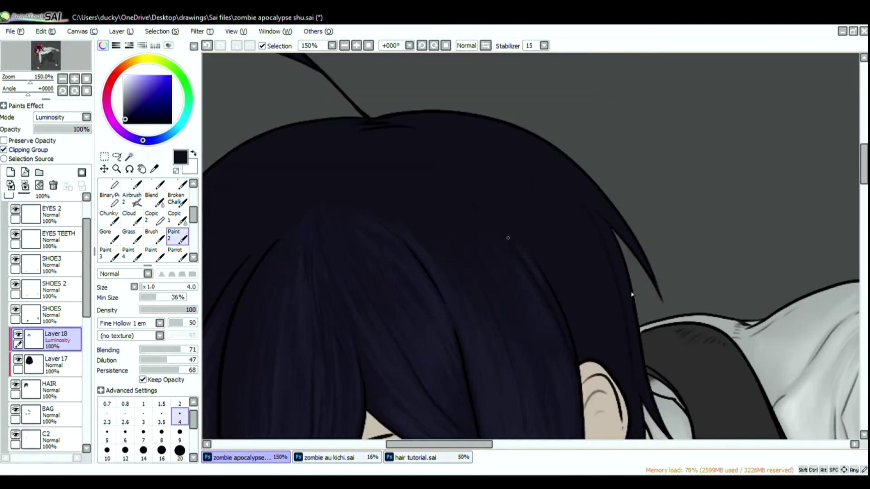
Paint fine strand highlights on the shorter side bangs beside the covered eye.
scroll(611, 360, "down", 5)
scroll(469, 255, "up", 5)
scroll(576, 227, "down", 5)
scroll(589, 231, "up", 5)
scroll(543, 271, "down", 5)
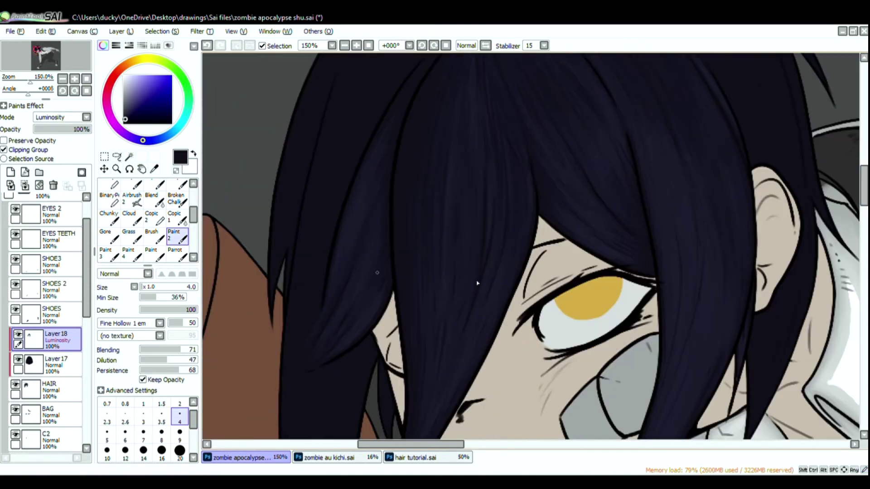
Paint fine strand highlights along the long outer lock beside the covered eye, reducing the brush size to 3.
scroll(448, 327, "down", 5)
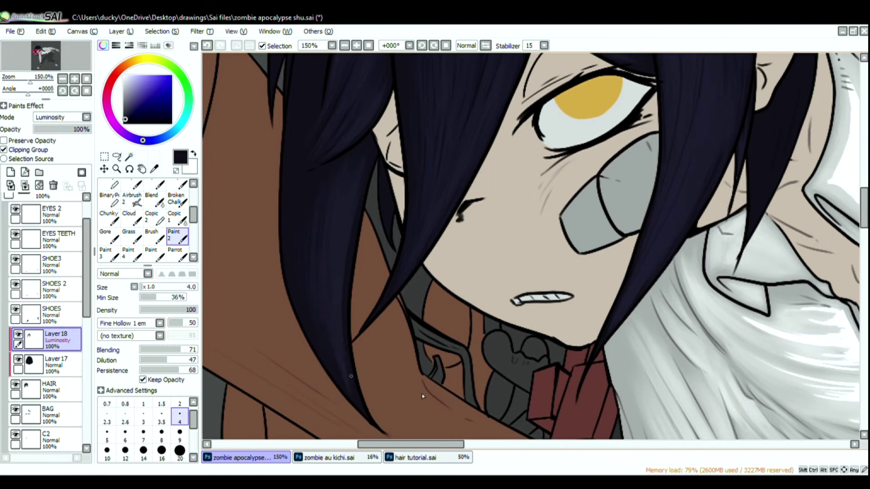
scroll(425, 132, "up", 3)
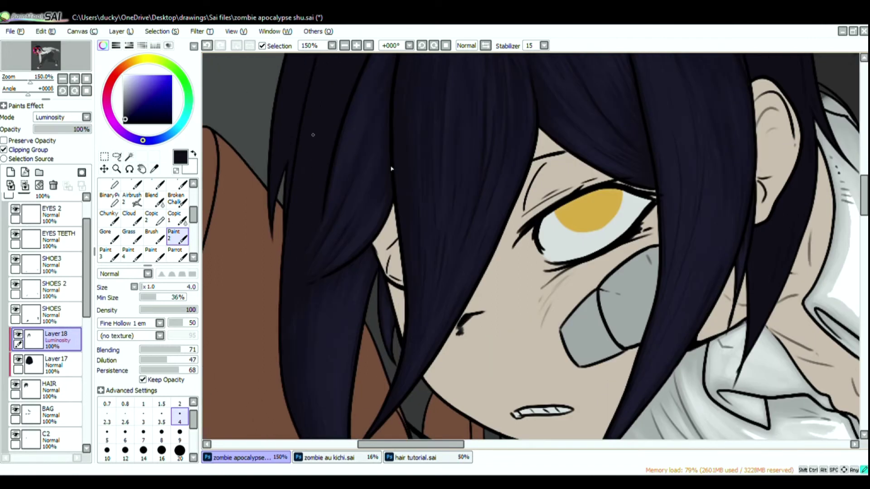
scroll(386, 371, "down", 5)
scroll(376, 266, "up", 7)
left_click_drag(289, 255, 311, 174)
key("bracketleft")
scroll(512, 250, "down", 1)
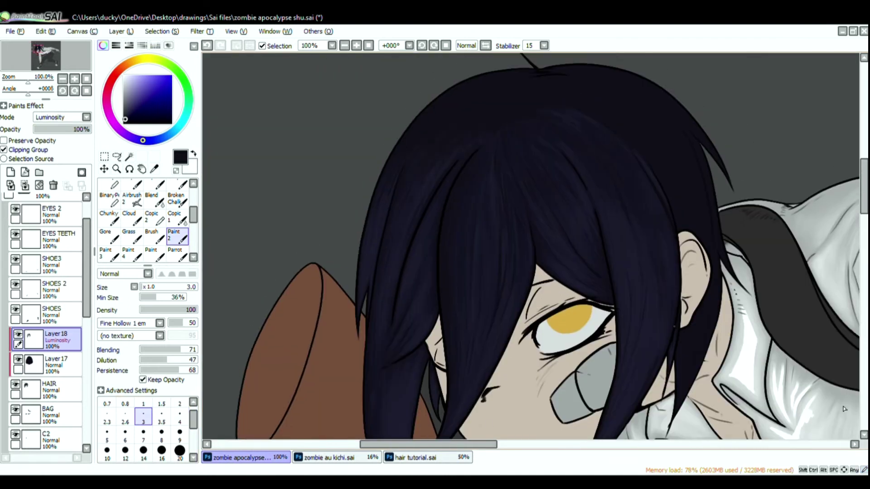
Paint strand highlights on the hair behind the ear with the brush at size 4.
scroll(569, 326, "up", 1)
left_click_drag(569, 327, 277, 228)
key("bracketright")
left_click_drag(496, 231, 488, 177)
scroll(569, 364, "up", 3)
left_click_drag(489, 217, 482, 175)
scroll(583, 118, "up", 3)
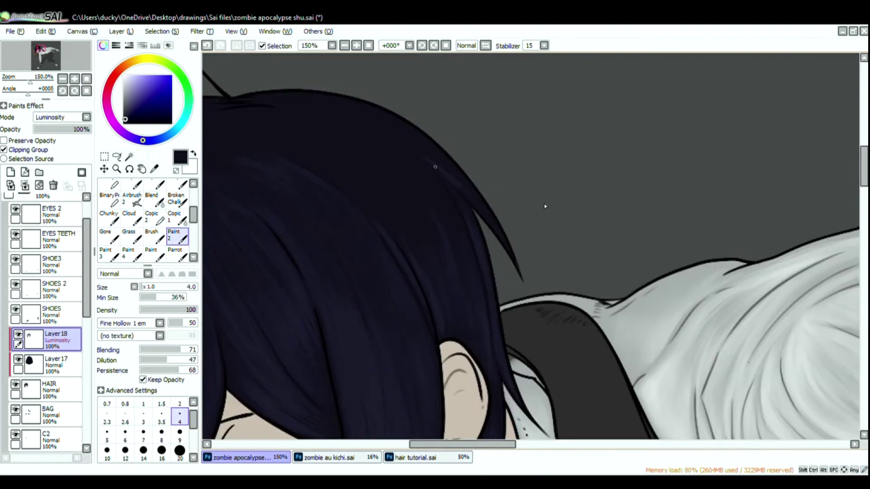
Set the brush size to 3.5 and add fine highlights across the back of the head and crown.
key("bracketleft")
key("ctrl+minus")
key("ctrl+plus")
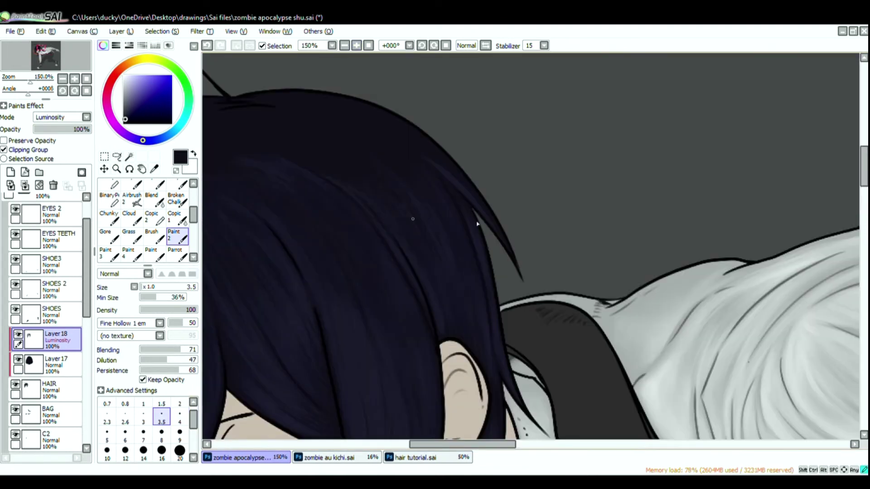
scroll(536, 226, "left", 2)
scroll(537, 186, "left", 3)
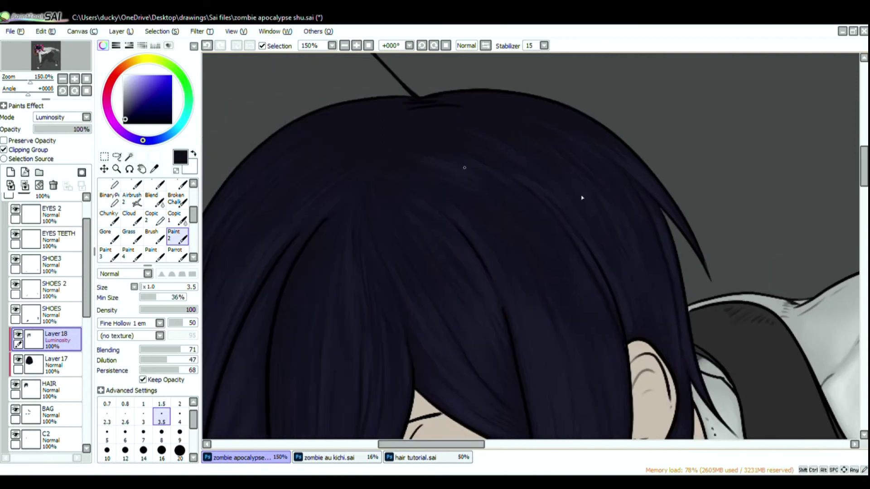
Add a new clipping layer above the Luminosity highlight layer.
scroll(438, 149, "down", 6)
left_click_drag(863, 192, 864, 187)
left_click_drag(432, 445, 409, 445)
left_click_drag(864, 187, 864, 196)
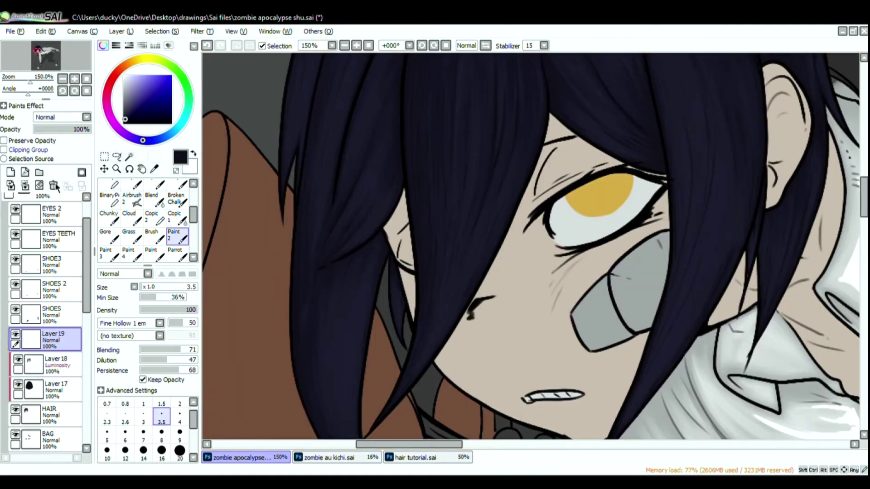
left_click(11, 172)
left_click(56, 388)
Paint fine highlights along the curved antenna strand on Layer18 with the brush at size 4.
scroll(561, 186, "down", 4)
left_click(56, 364)
left_click(177, 242)
scroll(498, 136, "up", 4)
left_click_drag(863, 159, 863, 145)
key("]")
left_click_drag(467, 186, 775, 212)
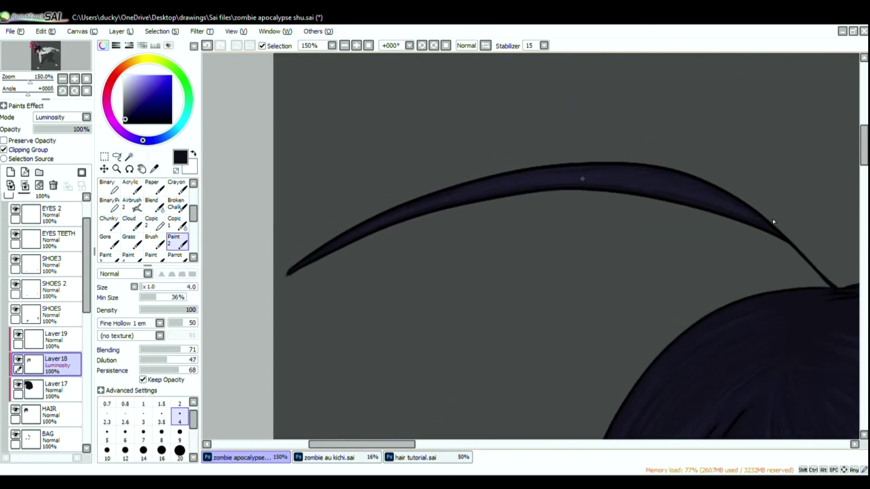
Select the empty clipping layer Layer19 and set its blending mode to Luminosity.
scroll(420, 201, "down", 2)
left_click_drag(565, 166, 565, 220)
left_click(55, 339)
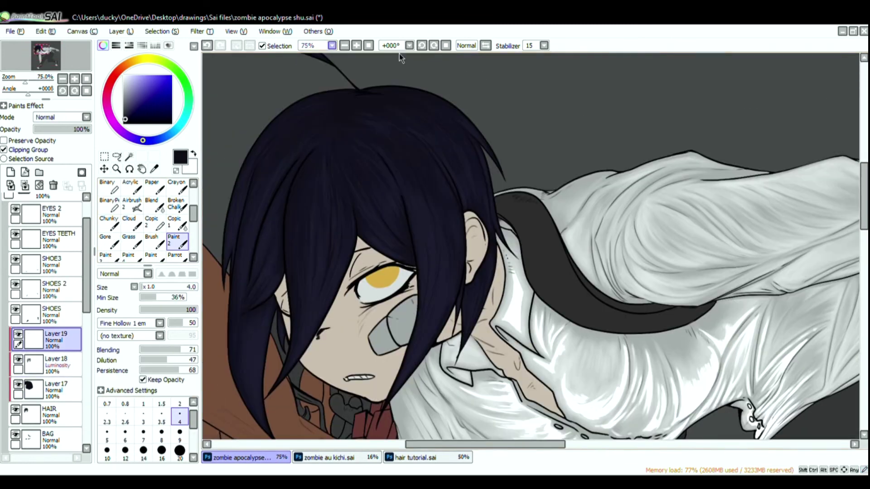
scroll(272, 203, "up", 1)
left_click(62, 118)
left_click(62, 159)
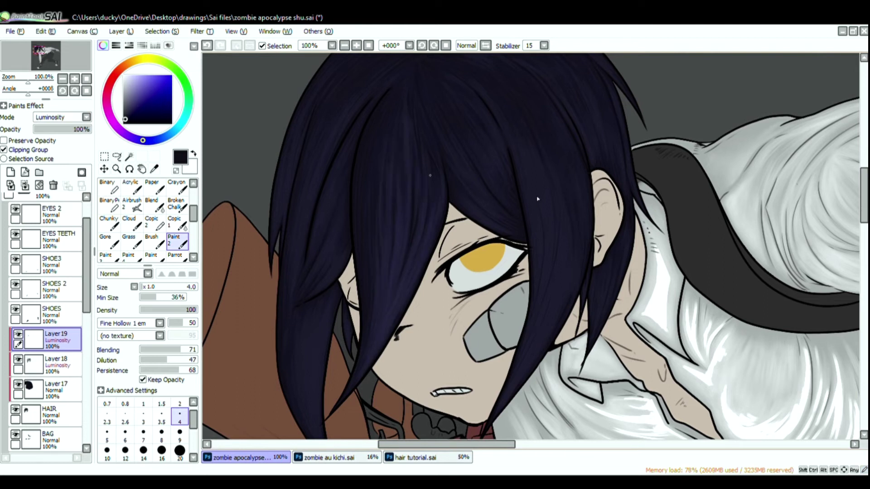
Paint strand highlights down the fringe and the lock in front of the ear on Layer19 with the brush at size 4.
scroll(362, 196, "up", 1)
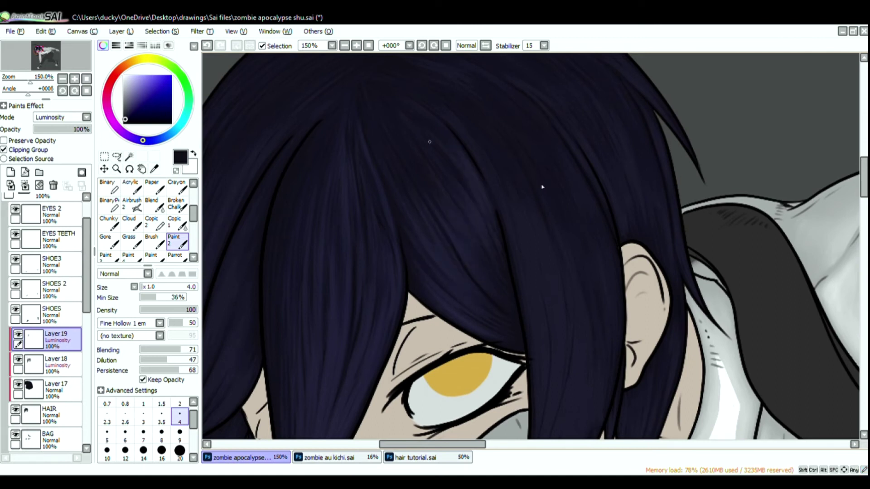
scroll(520, 289, "up", 2)
scroll(519, 79, "down", 8)
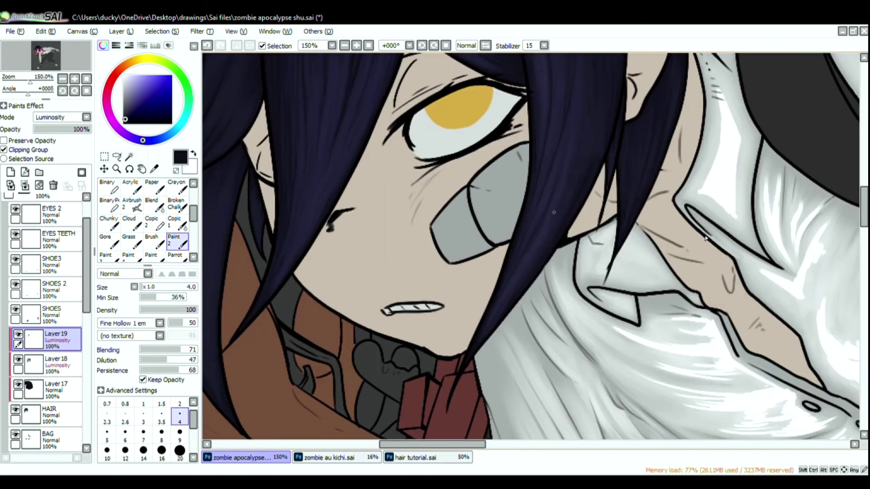
scroll(517, 268, "down", 4)
scroll(444, 114, "up", 10)
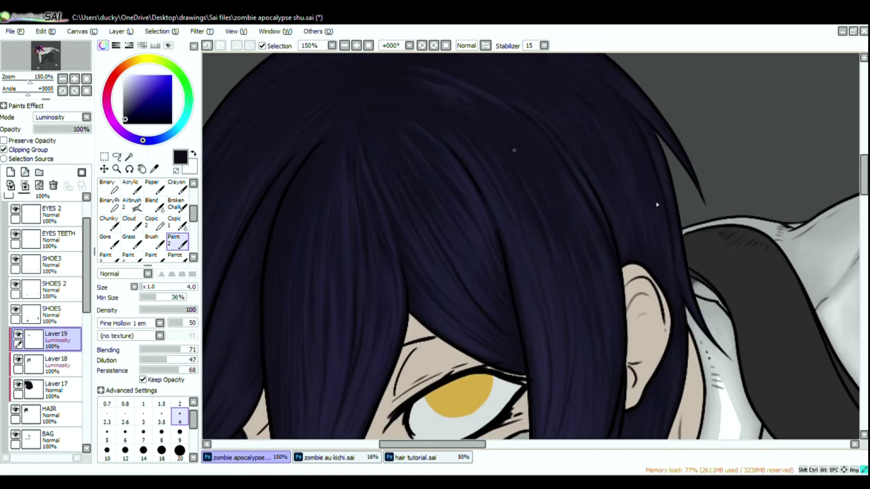
Set the brush size to 3.5 and paint fine highlights on the hair above the ear and at the back of the head.
scroll(641, 161, "down", 5)
key("bracketleft")
scroll(588, 172, "up", 5)
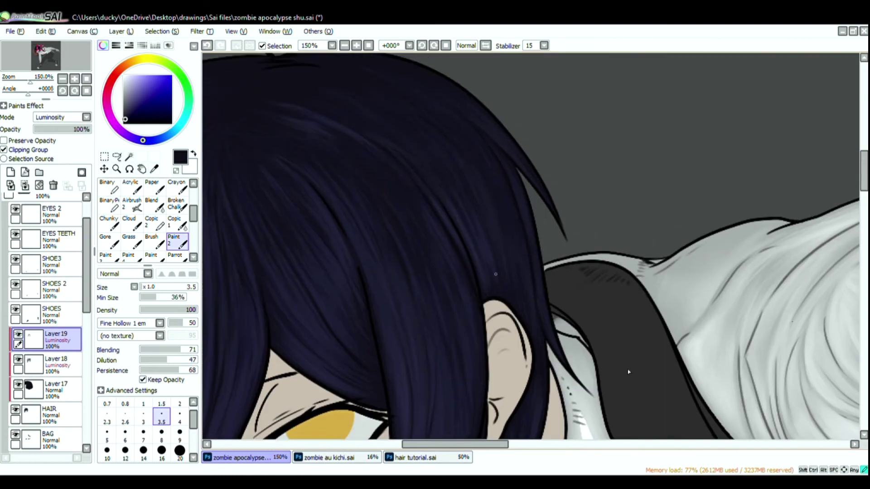
left_click(344, 45)
left_click(345, 45)
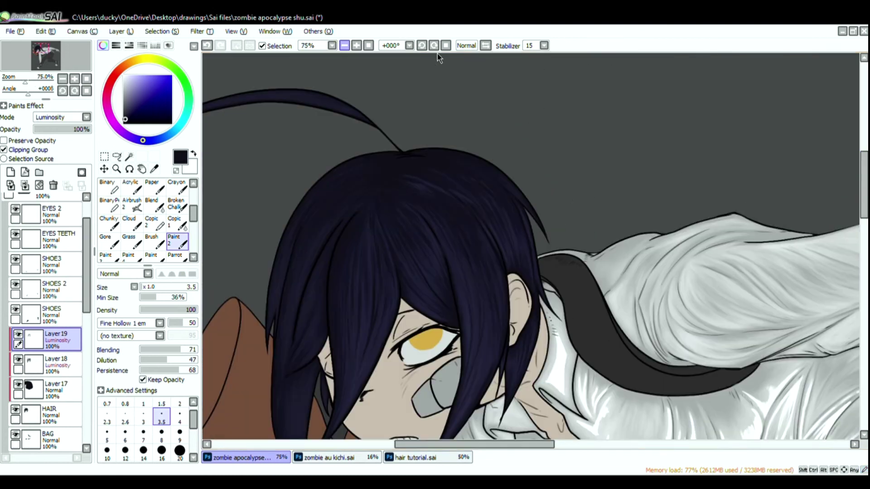
left_click(357, 45)
left_click(356, 45)
Paint fine strand highlights on the side locks beside the brown bag with the brush at size 3.5.
left_click_drag(864, 171, 864, 164)
left_click_drag(455, 445, 408, 444)
left_click_drag(864, 163, 864, 192)
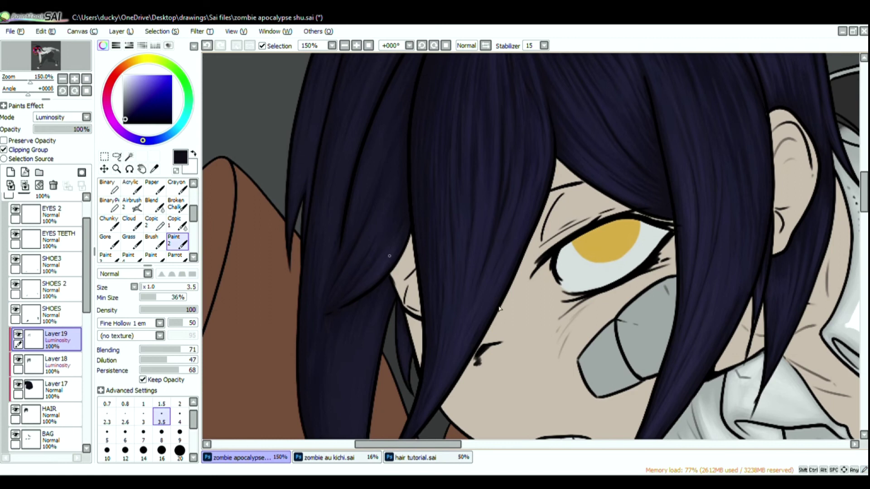
scroll(492, 159, "down", 2)
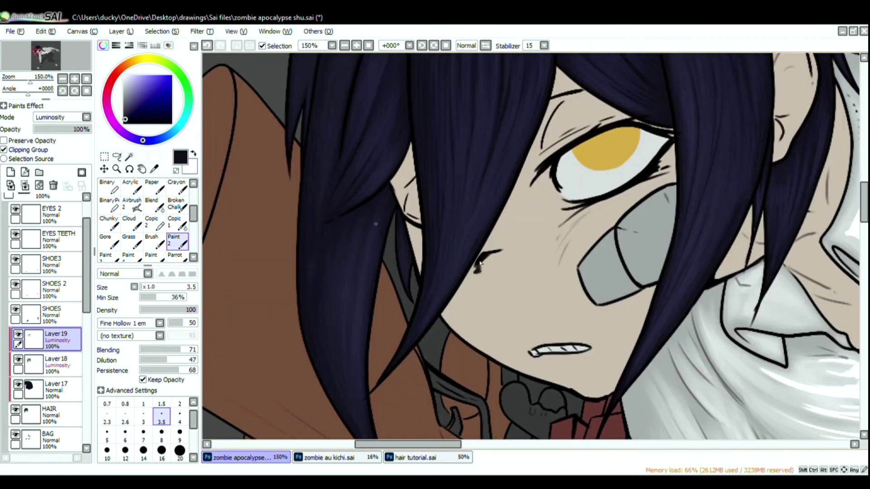
scroll(422, 331, "down", 1)
scroll(426, 280, "up", 3)
scroll(436, 277, "up", 3)
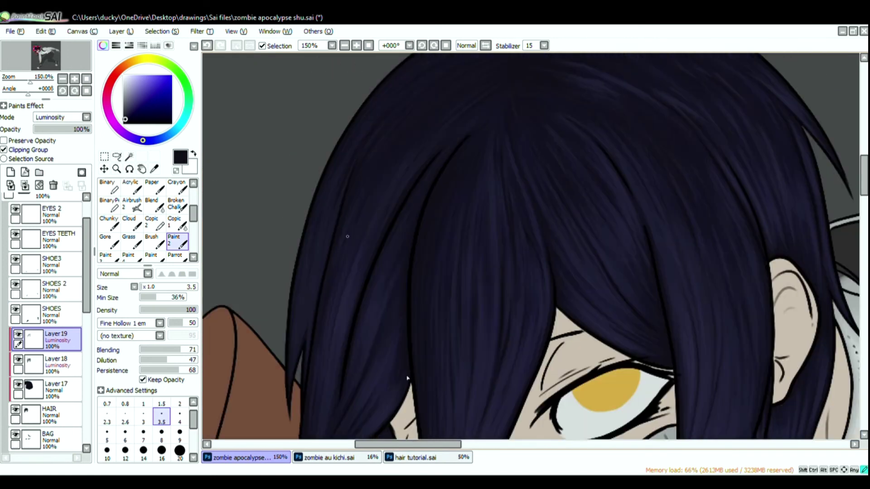
Add a Luminosity layer above Layer19, set the brush size to 3, and paint thinner highlights on the fringe.
scroll(384, 372, "up", 6)
scroll(705, 247, "left", 3)
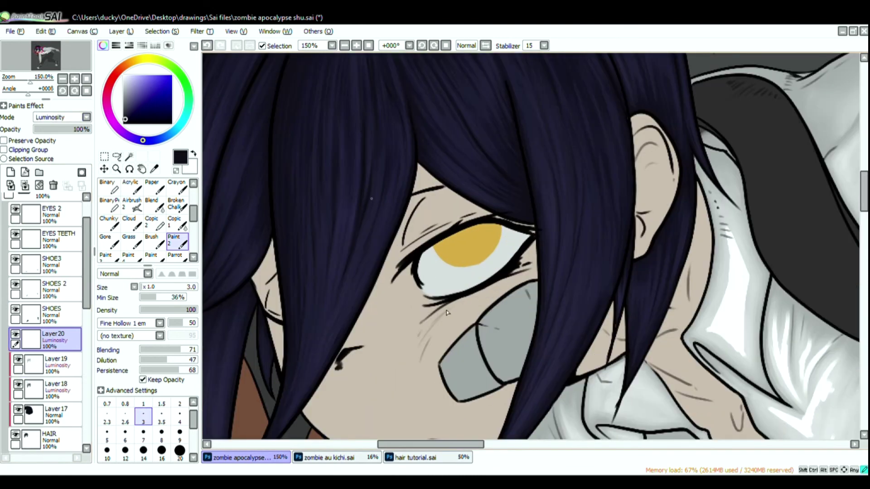
scroll(411, 367, "up", 1)
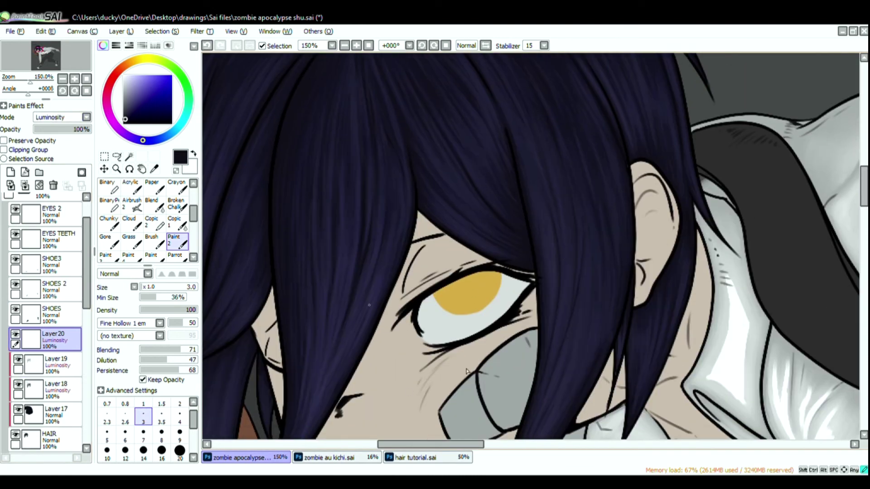
scroll(463, 158, "up", 2)
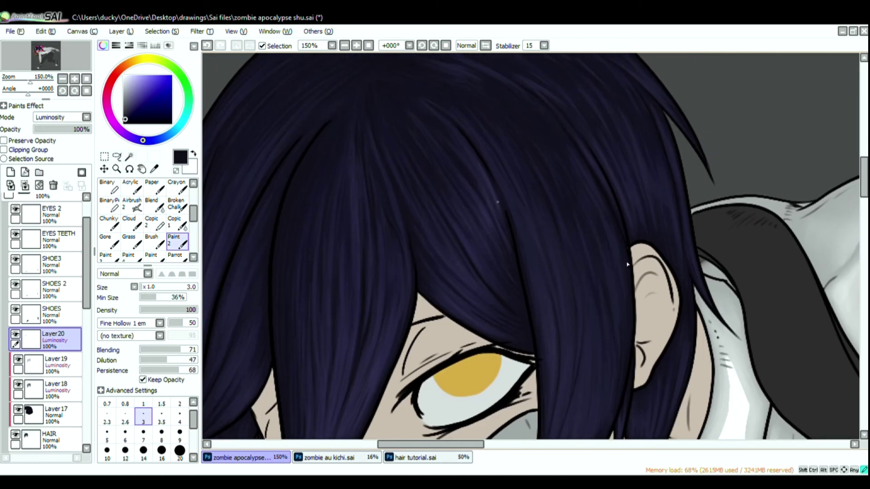
Paint thin highlight strands over the crown and the swept fringe above the eye on Layer20 at size 3.
scroll(711, 302, "down", 2)
scroll(696, 183, "up", 3)
scroll(689, 173, "down", 4)
scroll(670, 154, "up", 5)
scroll(643, 122, "down", 5)
scroll(630, 106, "up", 5)
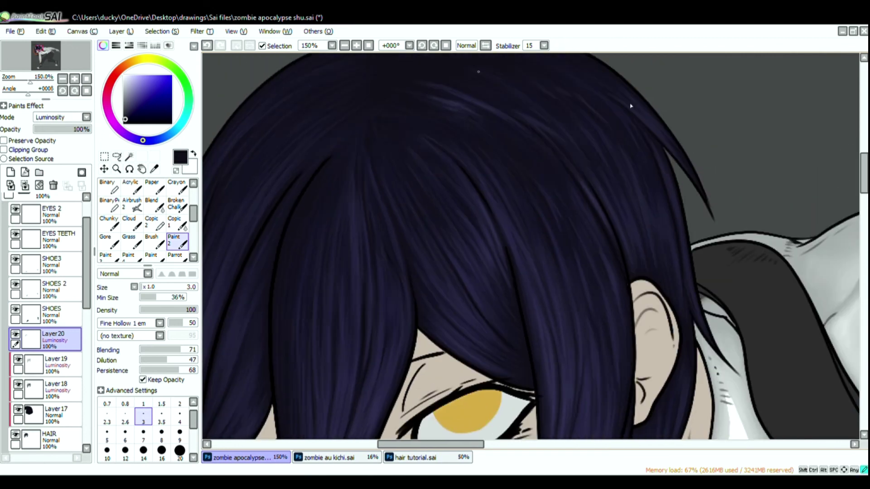
Paint thin highlight strands down the long side locks beside the face on Layer20 at size 3.
mouse_move(863, 173)
left_mouse_down()
mouse_move(863, 198)
mouse_move(864, 166)
mouse_move(864, 186)
left_mouse_up()
left_click_drag(431, 444, 400, 445)
left_click_drag(864, 185, 864, 202)
left_click_drag(410, 234, 401, 286)
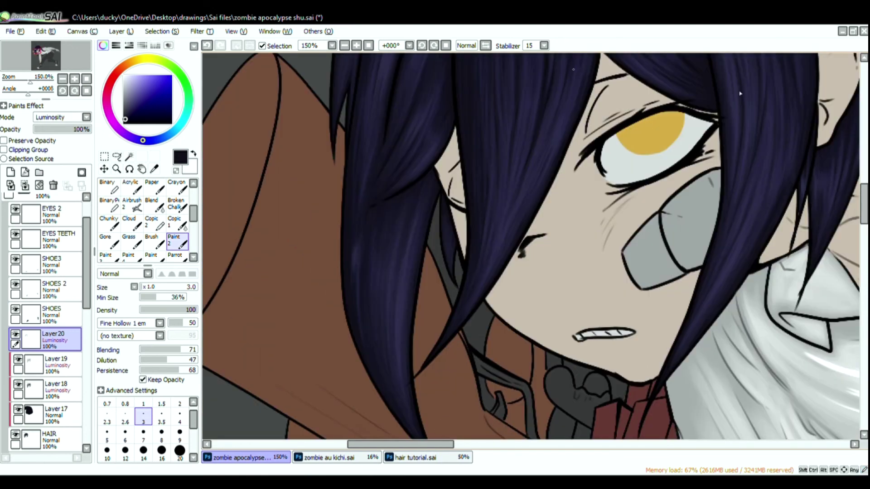
Clip Layer20 to the hair and add a clipped Shade-mode layer above it, with the brush at size 9.
triple_click(344, 45)
triple_click(356, 45)
left_click_drag(863, 241, 864, 142)
left_click_drag(437, 444, 375, 445)
scroll(622, 245, "down", 5)
scroll(433, 58, "down", 2)
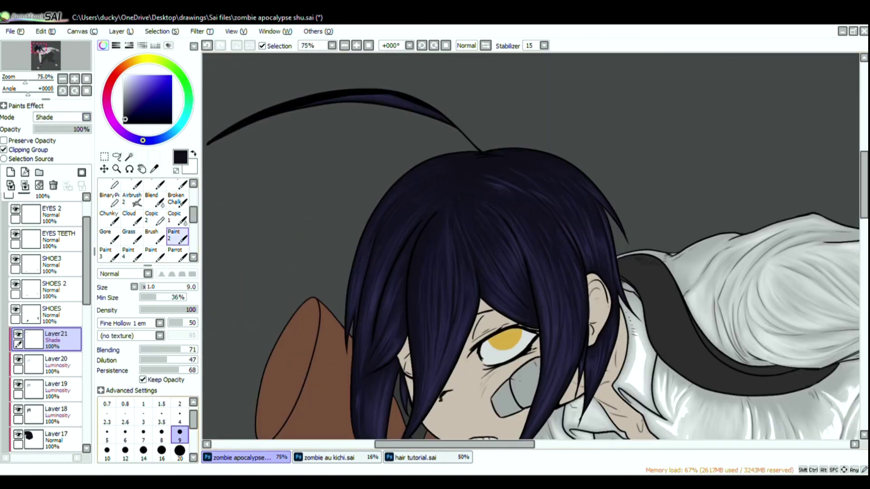
Paint broad dark shading across the crown and fringe on Layer21 with larger brush sizes.
scroll(180, 433, "down", 1)
left_click(125, 451)
mouse_move(584, 175)
left_mouse_down()
mouse_move(430, 159)
mouse_move(507, 161)
left_mouse_up()
left_click(180, 416)
left_click(180, 451)
mouse_move(366, 249)
left_mouse_down()
mouse_move(524, 163)
mouse_move(609, 272)
left_mouse_up()
scroll(138, 199, "up", 3)
Change Layer21's blending mode to Overlay and work the shading across the fringe and side locks.
left_click(108, 189)
left_click(86, 117)
left_click(48, 150)
scroll(152, 222, "down", 2)
left_click(154, 228)
left_click_drag(378, 290, 572, 248)
mouse_move(363, 185)
left_mouse_down()
mouse_move(466, 224)
mouse_move(488, 313)
left_mouse_up()
Choose the Paint 2 brush at size 6 and paint dark strokes between the fringe strands.
scroll(152, 222, "down", 1)
left_click(178, 231)
scroll(151, 435, "up", 1)
left_click(180, 416)
scroll(495, 253, "up", 2)
left_click(125, 416)
left_click_drag(471, 256, 429, 272)
mouse_move(864, 196)
left_mouse_down()
mouse_move(864, 210)
mouse_move(863, 196)
left_mouse_up()
left_click_drag(394, 444, 460, 444)
left_click_drag(454, 224, 436, 272)
left_click_drag(485, 162, 458, 248)
Paint dark shading strokes along the side locks and outer hair edge near the brown bag.
left_click_drag(863, 196, 864, 158)
left_click_drag(460, 444, 408, 444)
left_click_drag(863, 157, 863, 188)
left_click_drag(397, 148, 375, 229)
left_click_drag(401, 178, 385, 228)
left_click_drag(401, 112, 367, 188)
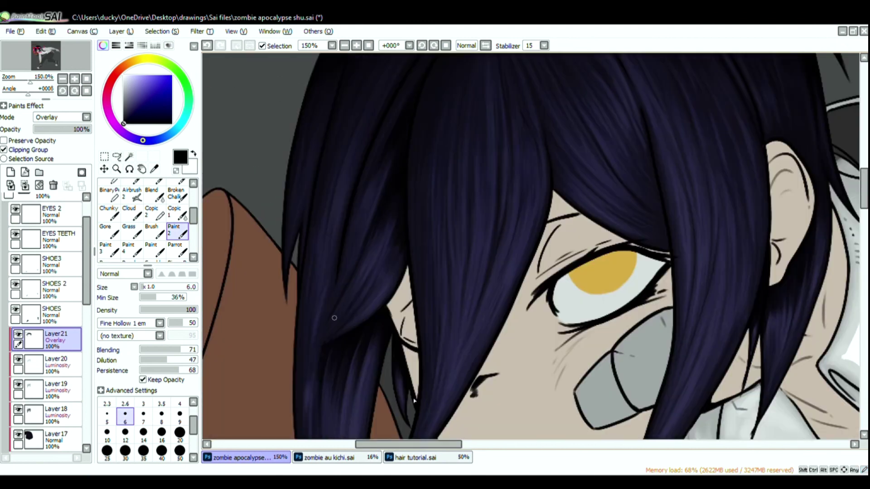
left_click_drag(864, 188, 864, 181)
left_click_drag(317, 193, 288, 332)
Paint dark shading strokes between the swept fringe strands and in the hair around the ear.
left_click_drag(408, 444, 447, 444)
left_click_drag(417, 213, 431, 316)
left_click_drag(398, 175, 413, 267)
left_click_drag(498, 120, 543, 206)
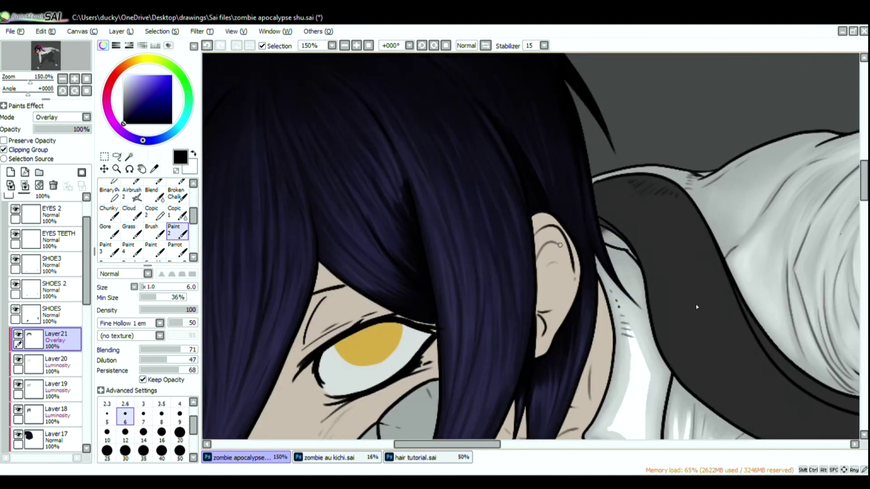
left_click_drag(561, 245, 723, 318)
left_click_drag(479, 270, 501, 333)
left_click_drag(474, 253, 512, 311)
left_click_drag(341, 293, 336, 400)
Choose the Blend brush at size 5 and soften the dark shading on the side locks and central fringe.
left_click(357, 46)
left_click(154, 197)
mouse_move(864, 167)
left_mouse_down()
mouse_move(864, 176)
mouse_move(864, 165)
left_mouse_up()
left_click_drag(245, 309, 385, 82)
left_click_drag(353, 385, 351, 286)
left_click_drag(363, 122, 365, 287)
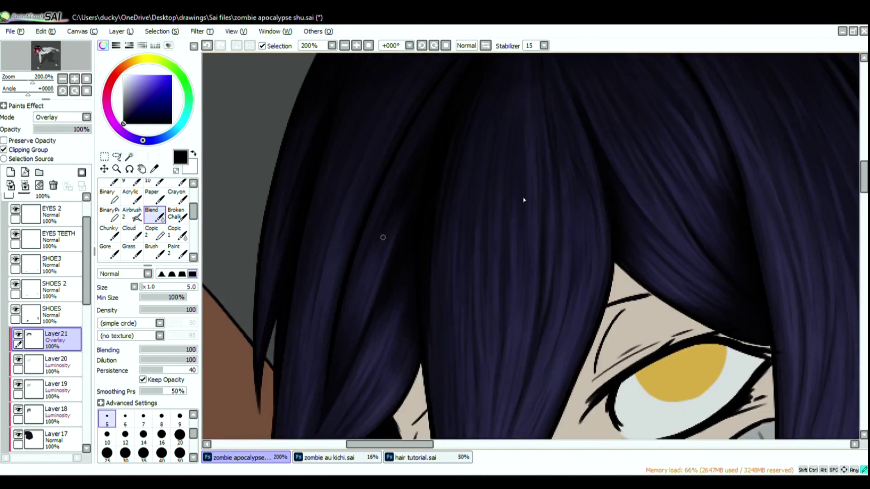
left_click_drag(421, 120, 498, 269)
left_click_drag(521, 390, 385, 181)
Blend the dark shading through the hair above the ear and at the back of the head.
left_click_drag(842, 363, 563, 194)
left_click_drag(688, 248, 689, 382)
left_click_drag(693, 185, 689, 385)
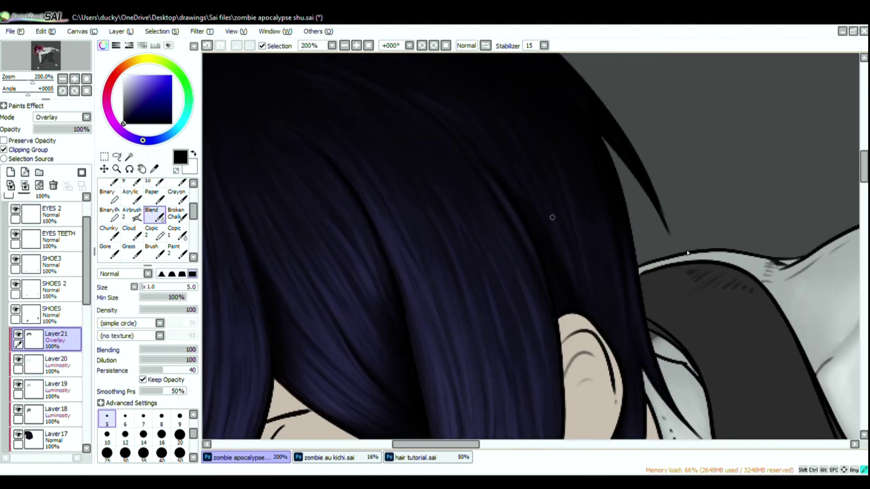
scroll(689, 252, "down", 5)
left_click_drag(724, 168, 635, 33)
scroll(566, 113, "up", 1)
left_click_drag(521, 113, 632, 300)
Add a clipped Overlay layer above Layer21 and paint the upper half of the hair solid black with Paint 2.
left_click(10, 172)
left_click(27, 150)
left_click(86, 117)
left_click(50, 151)
left_click(177, 251)
left_click_drag(345, 195, 467, 235)
Switch to the Blur tool at size 350 for the black shading on Layer22.
scroll(177, 226, "up", 3)
left_click(177, 223)
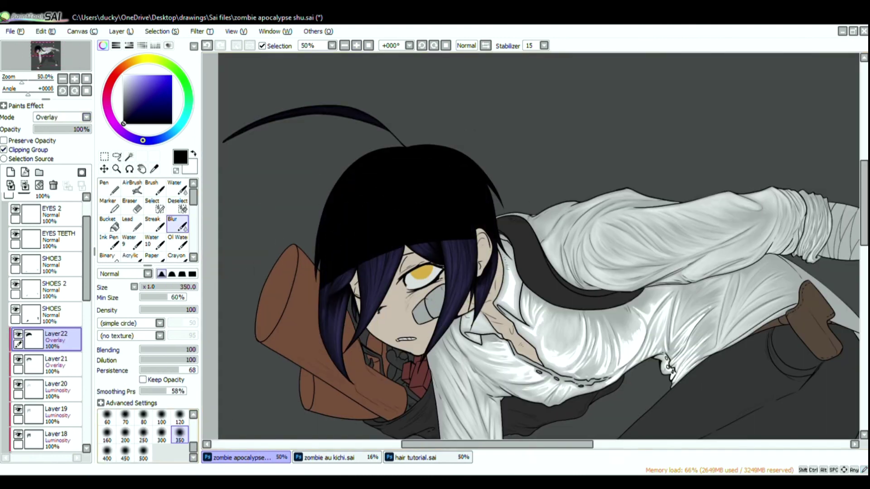